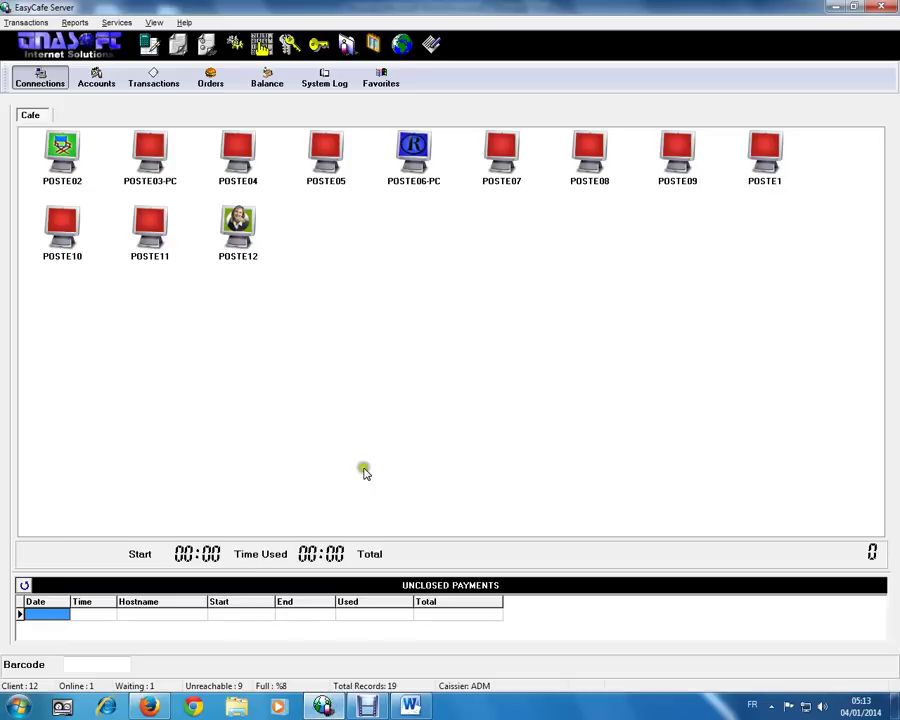
# - Highlight the Word note about the connected administrator icon, and inspect the connection details of POSTE12 and POSTE02 in EasyCafe Server
pyautogui.moveTo(241, 243)
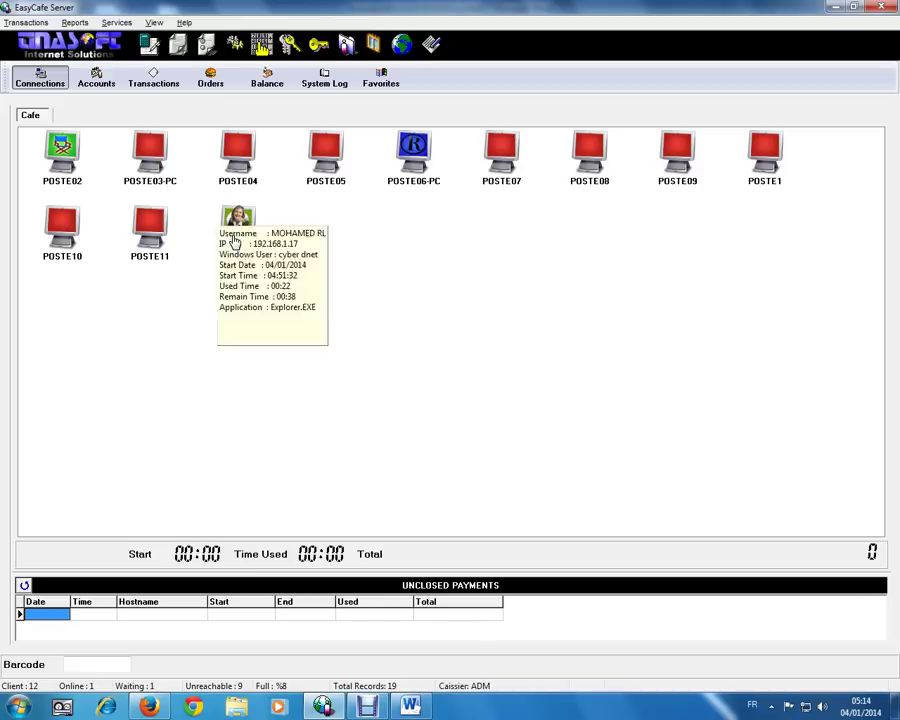
pyautogui.click(411, 707)
pyautogui.scroll(-5, 422, 450)
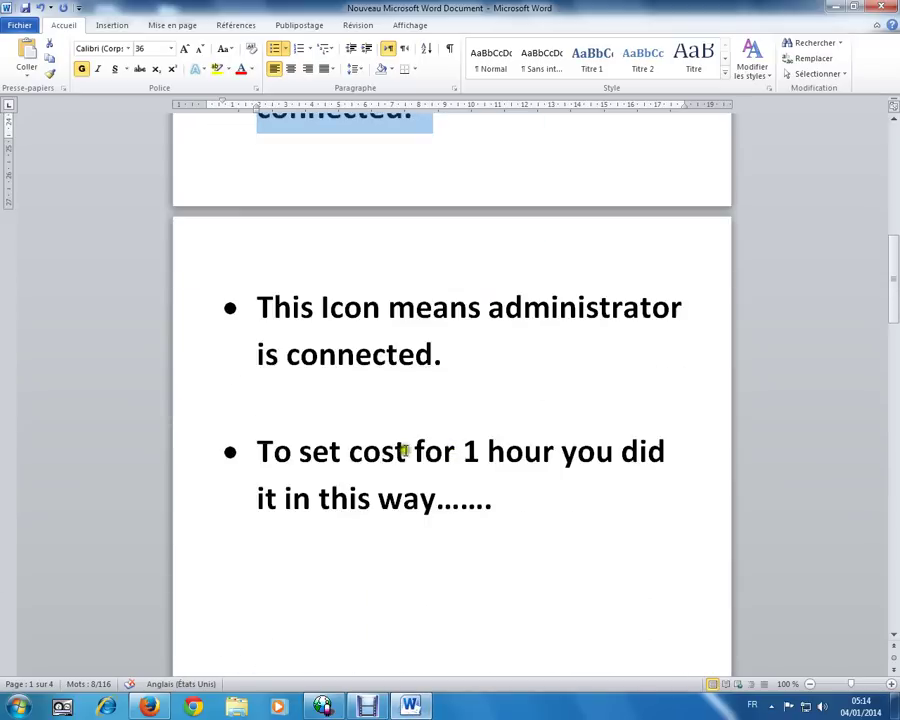
pyautogui.moveTo(263, 307); pyautogui.dragTo(451, 358)
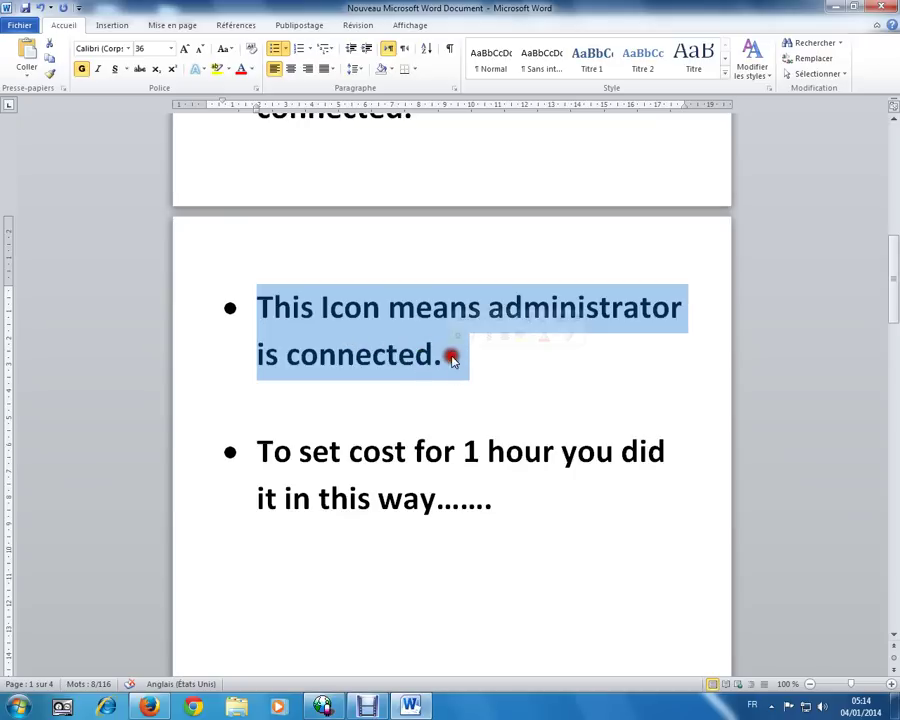
pyautogui.click(323, 706)
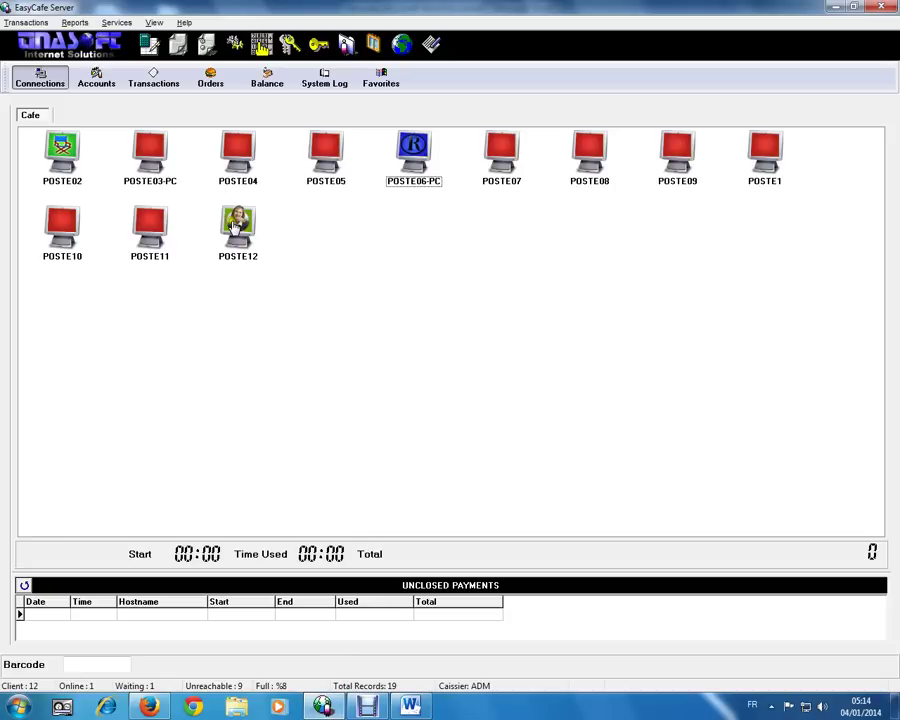
pyautogui.moveTo(48, 148)
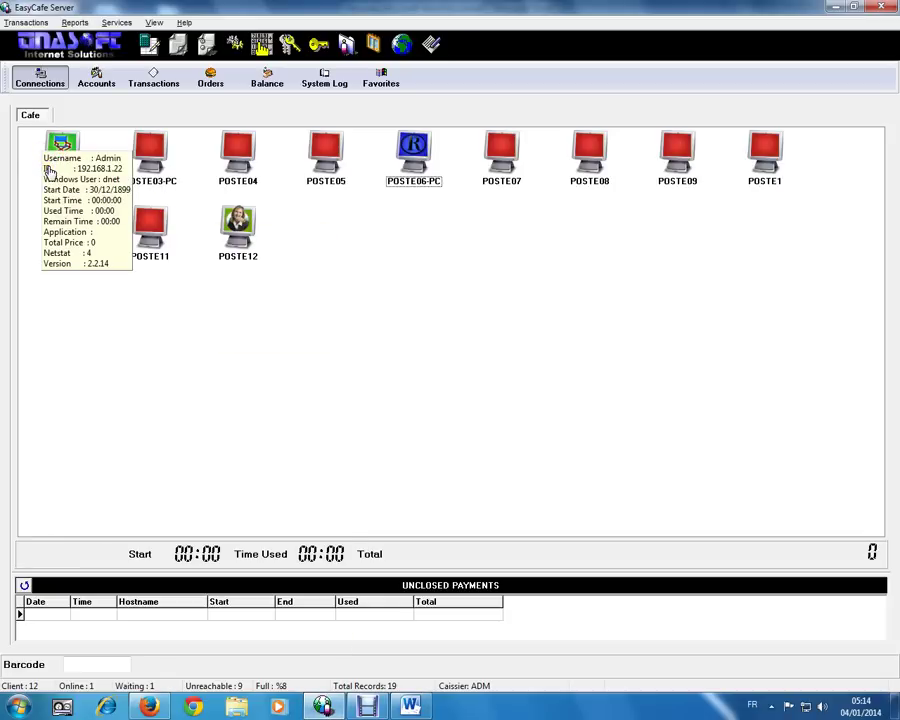
# - Switch to Word and highlight the note on setting the cost for 1 hour
pyautogui.click(410, 706)
pyautogui.scroll(-2, 438, 453)
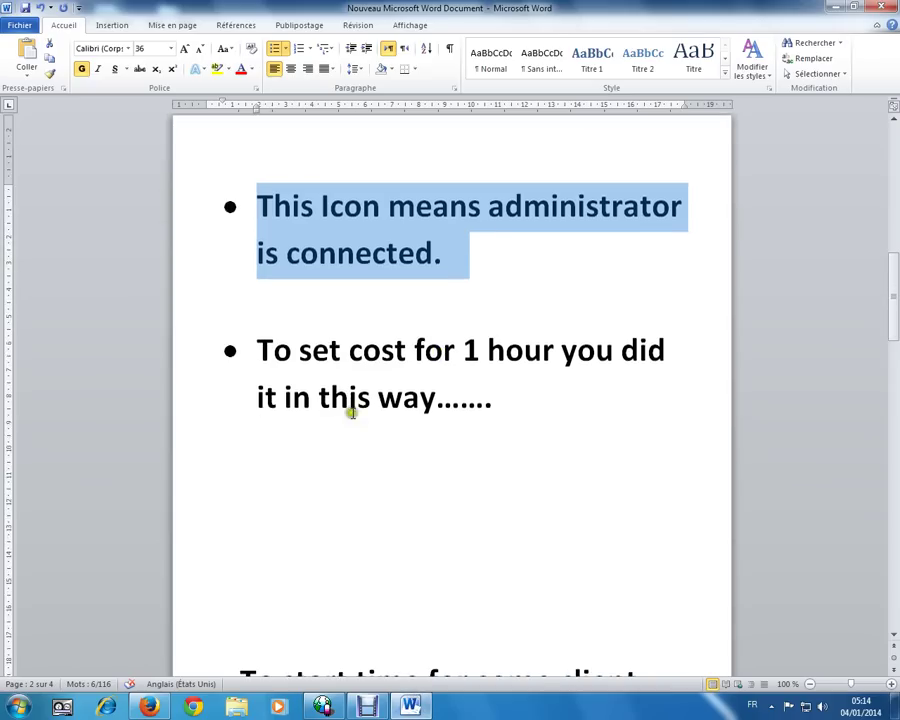
pyautogui.moveTo(263, 350); pyautogui.dragTo(633, 387)
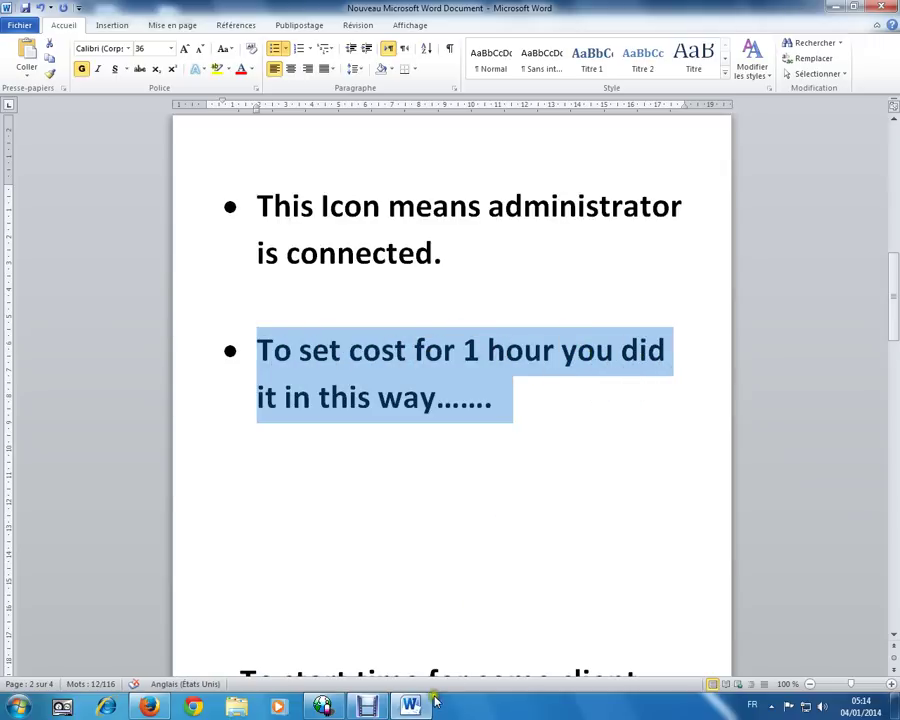
# - In EasyCafe Server's system parameters, keep minimum cost 1, round 1 and hourly price 4, and save the settings
pyautogui.click(324, 707)
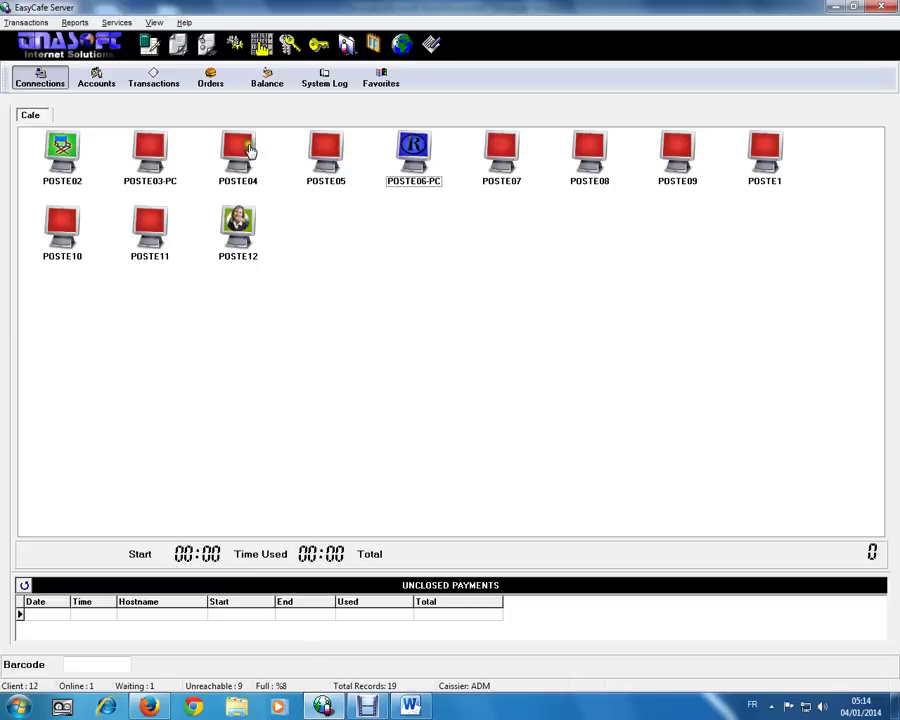
pyautogui.click(233, 46)
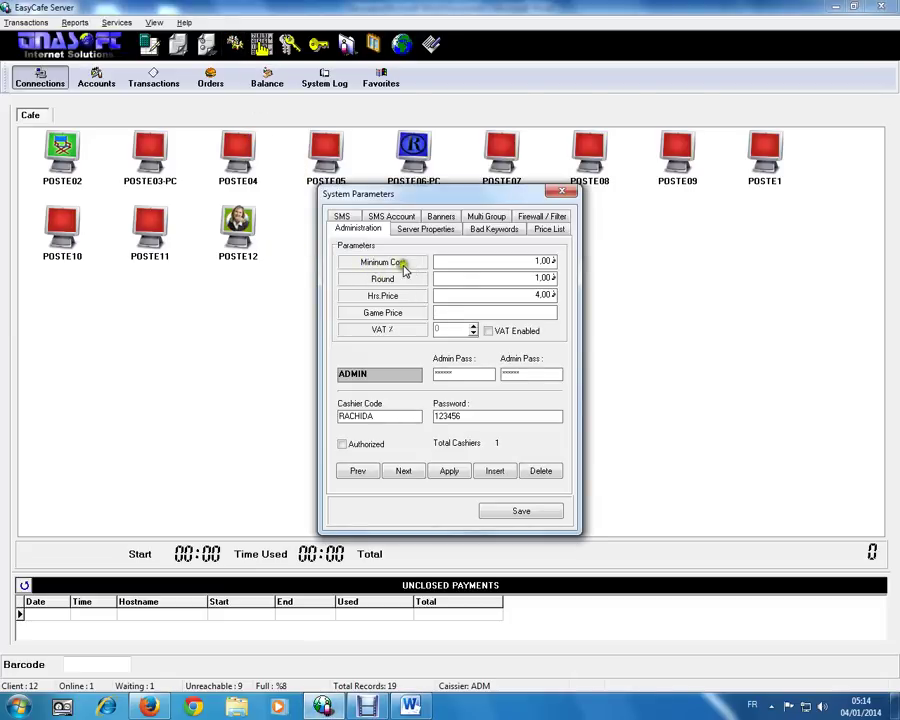
pyautogui.click(534, 261)
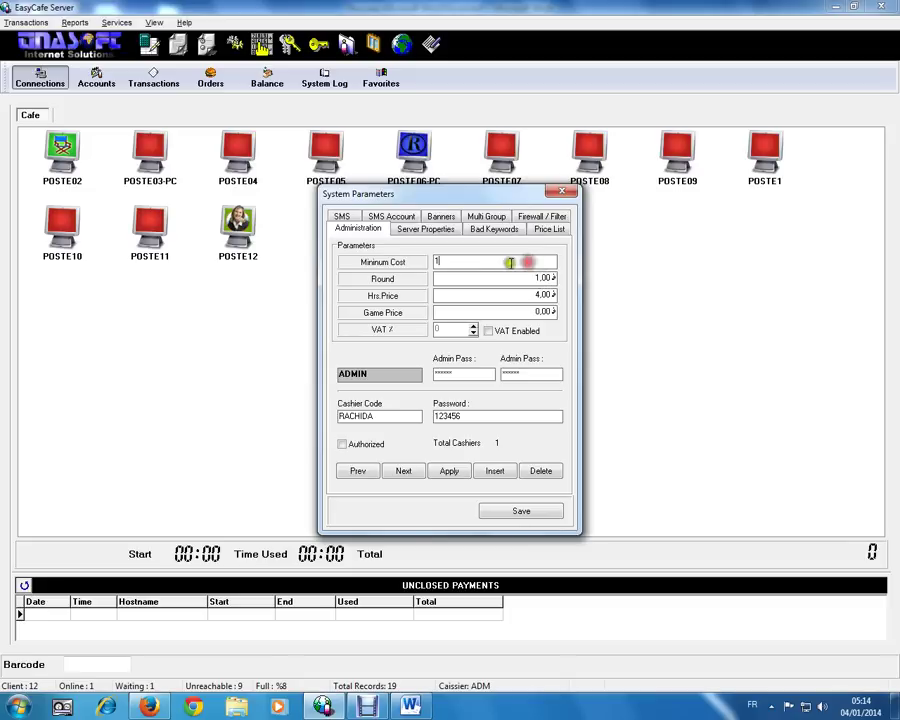
pyautogui.click(450, 278)
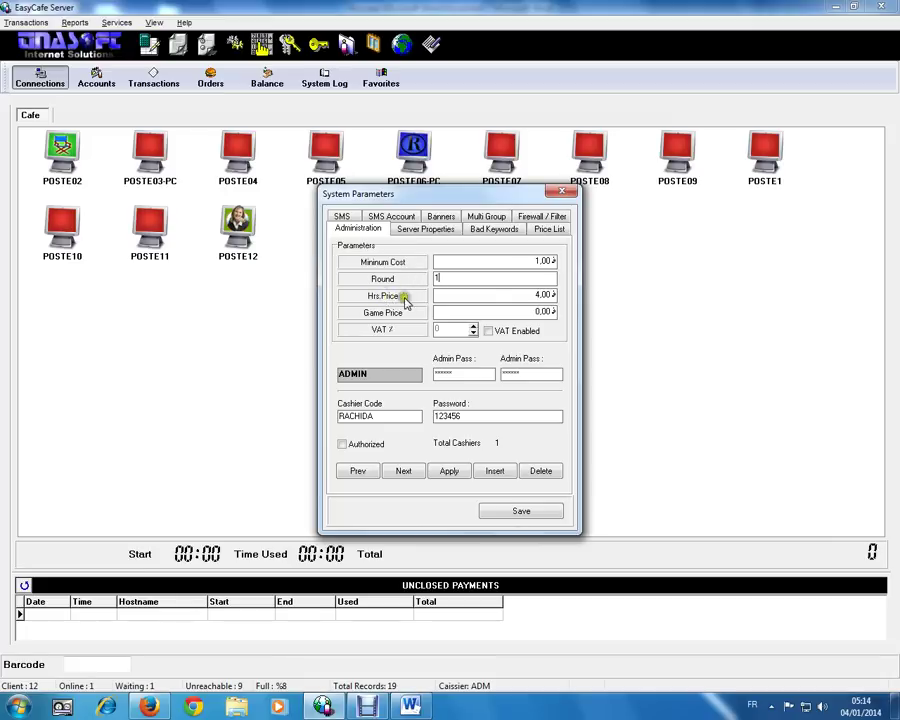
pyautogui.click(495, 296)
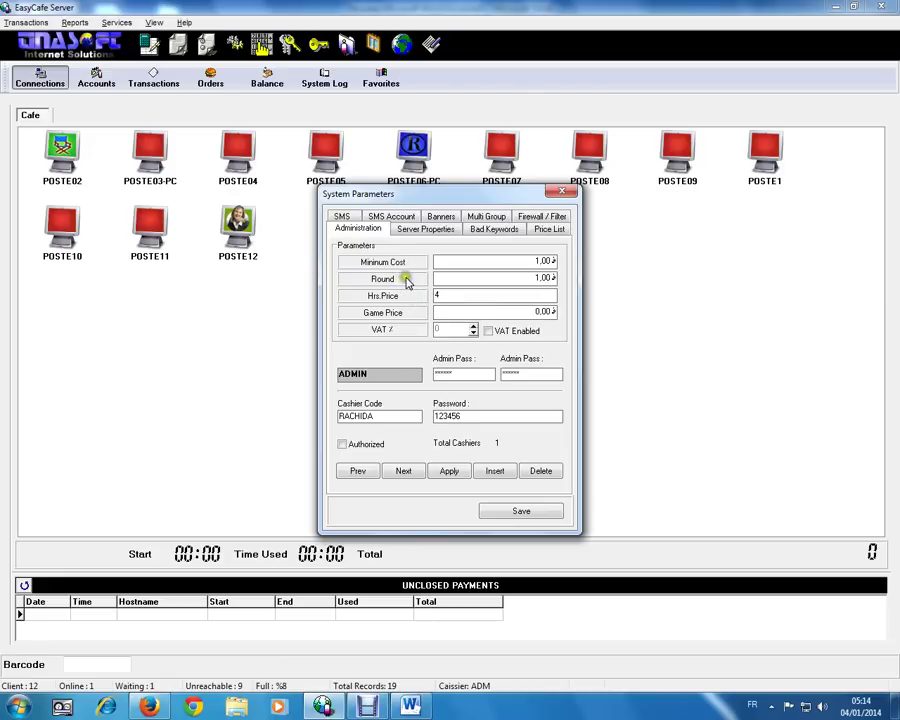
pyautogui.click(448, 469)
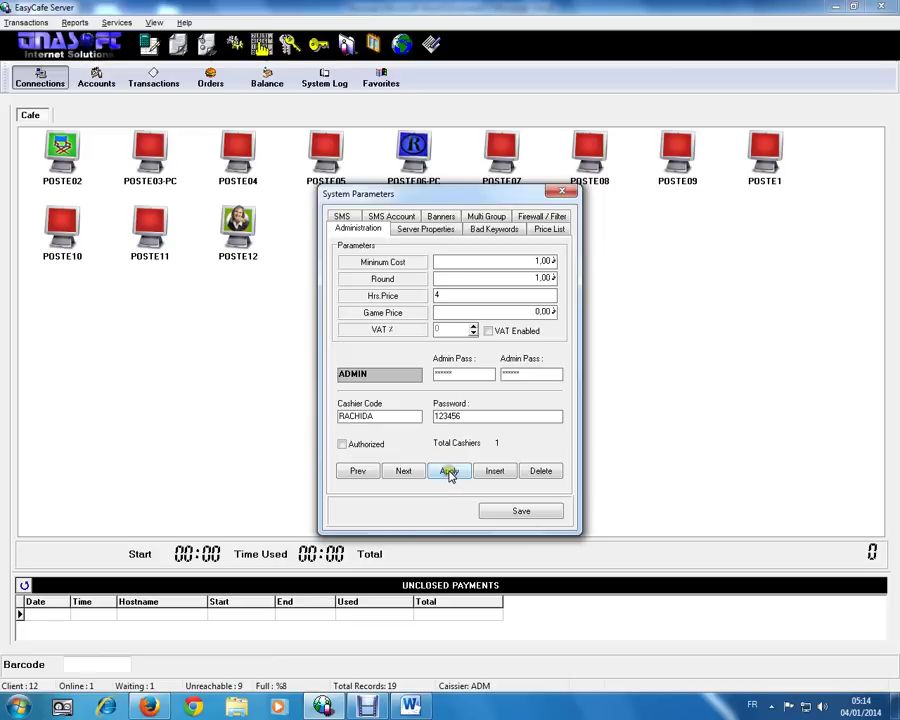
pyautogui.click(519, 514)
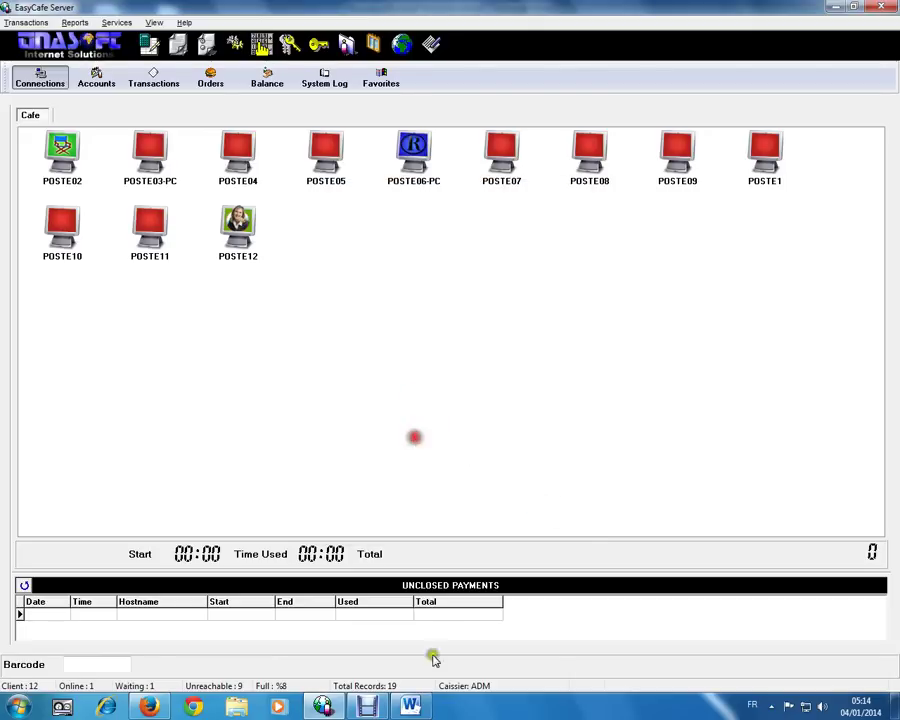
# - Switch to Word and highlight the note on starting a client's time with login
pyautogui.hotkey('alt', 'Tab')
pyautogui.scroll(-5, 536, 474)
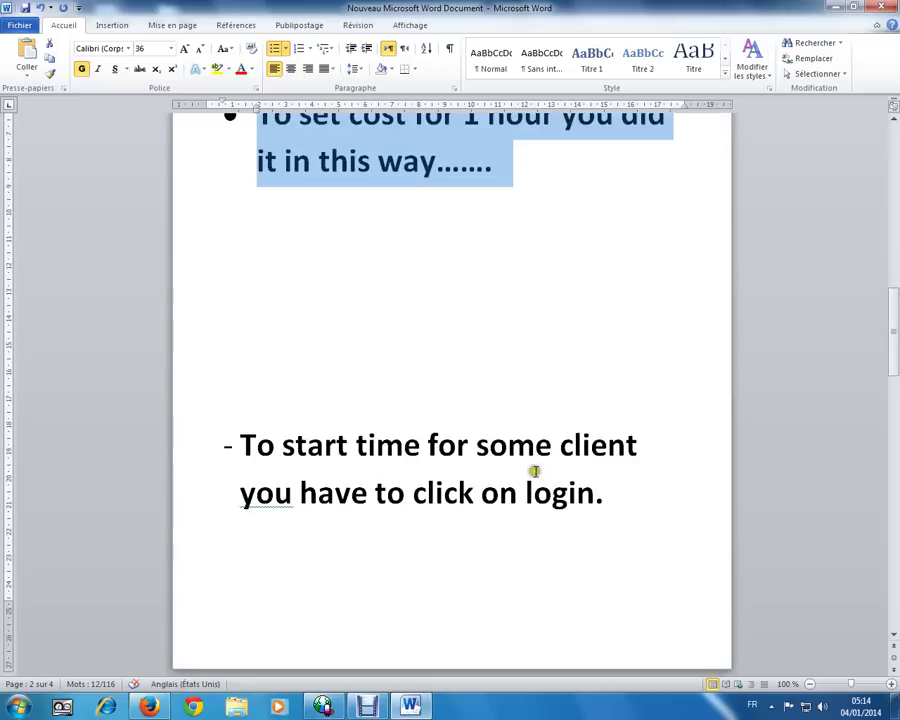
pyautogui.moveTo(243, 445); pyautogui.dragTo(599, 493)
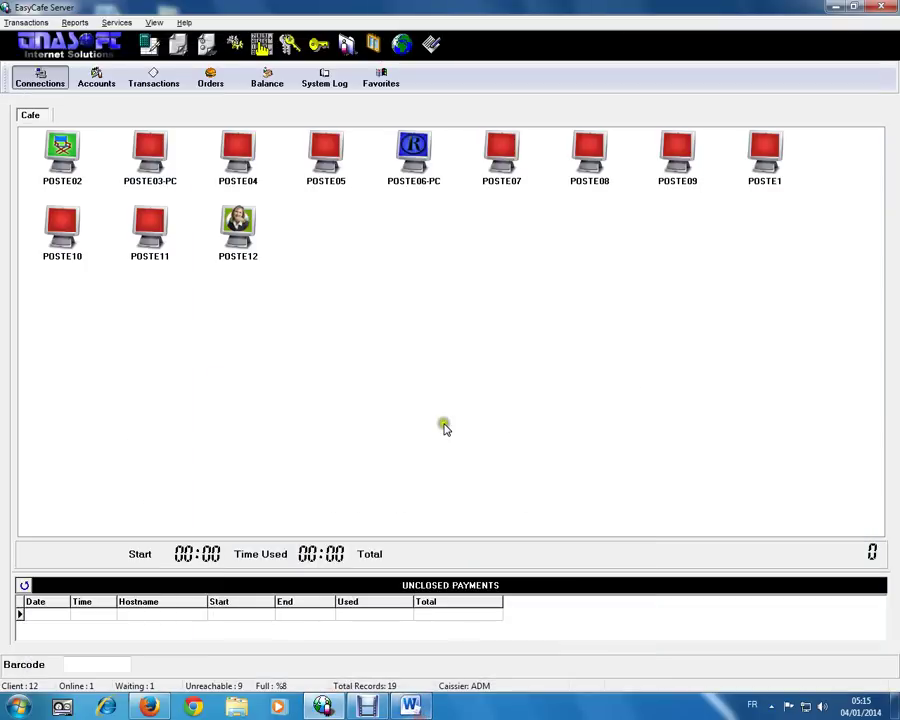
# - Log in POSTE06-PC to start its client time and view its session details
pyautogui.rightClick(410, 163)
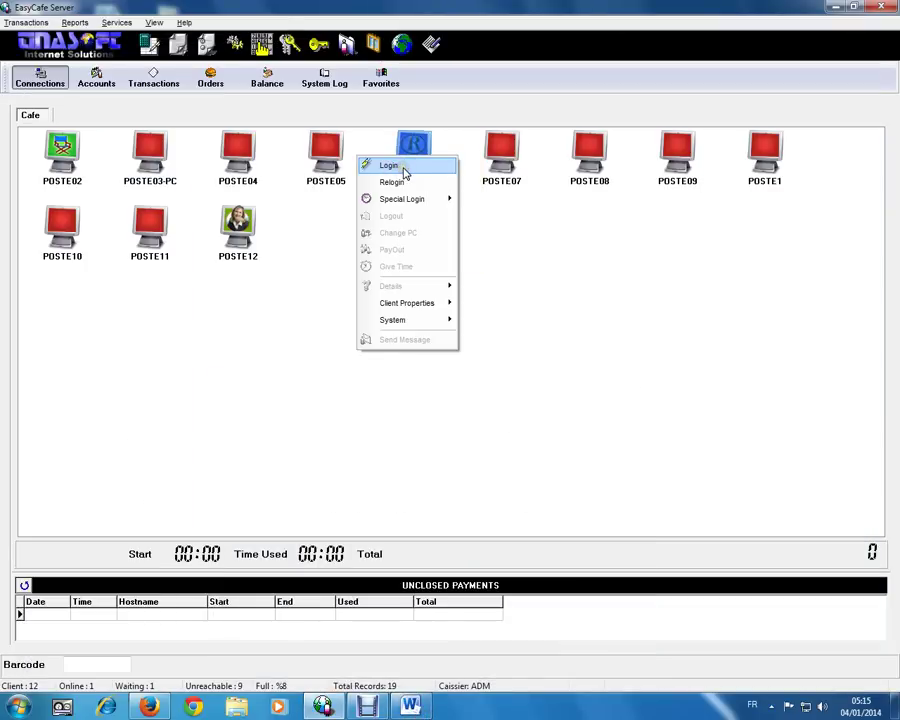
pyautogui.click(403, 168)
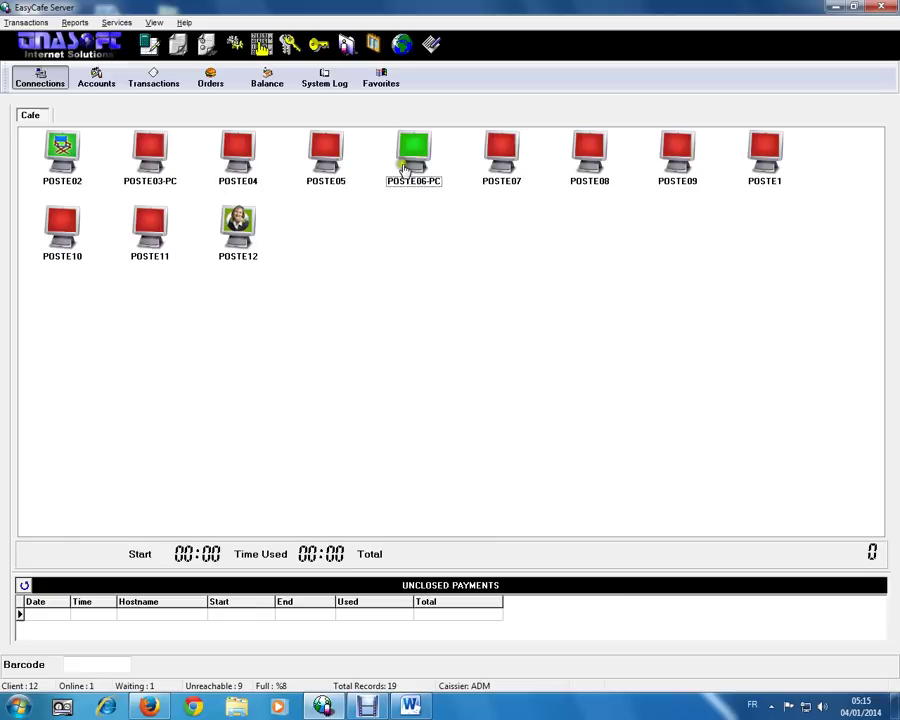
pyautogui.moveTo(408, 150)
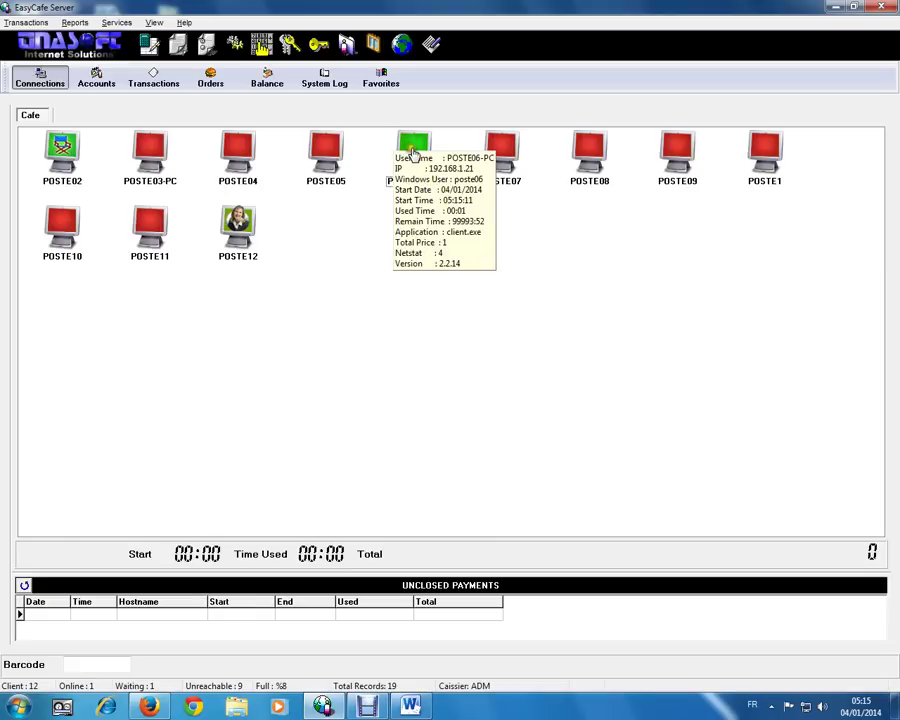
# - Switch to Word, highlight the note about the client controlling the time, and return to EasyCafe Server
pyautogui.click(434, 620)
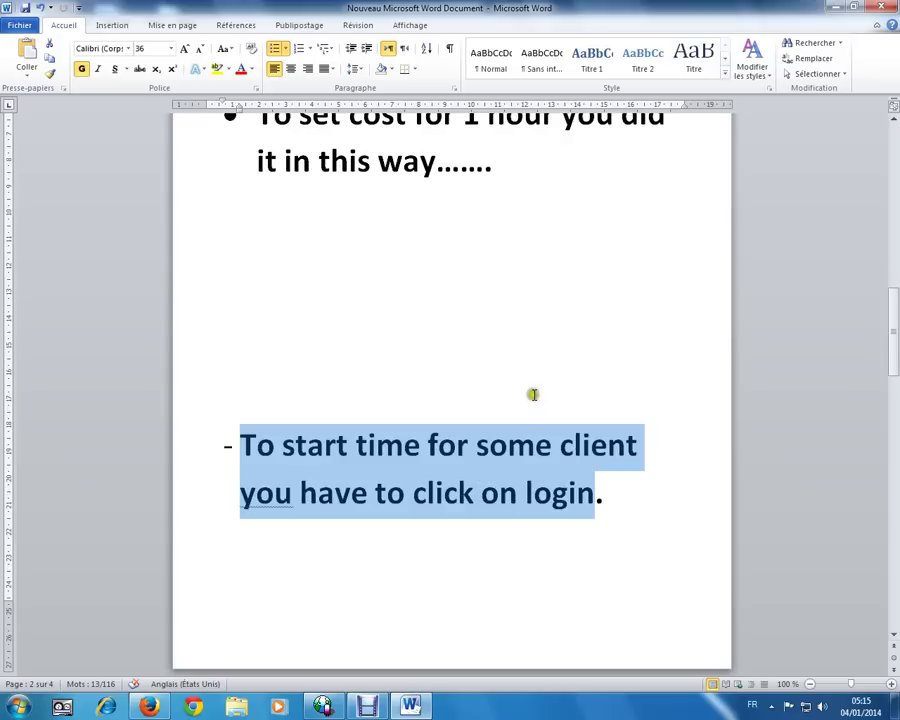
pyautogui.scroll(-3, 533, 392)
pyautogui.scroll(-1, 605, 330)
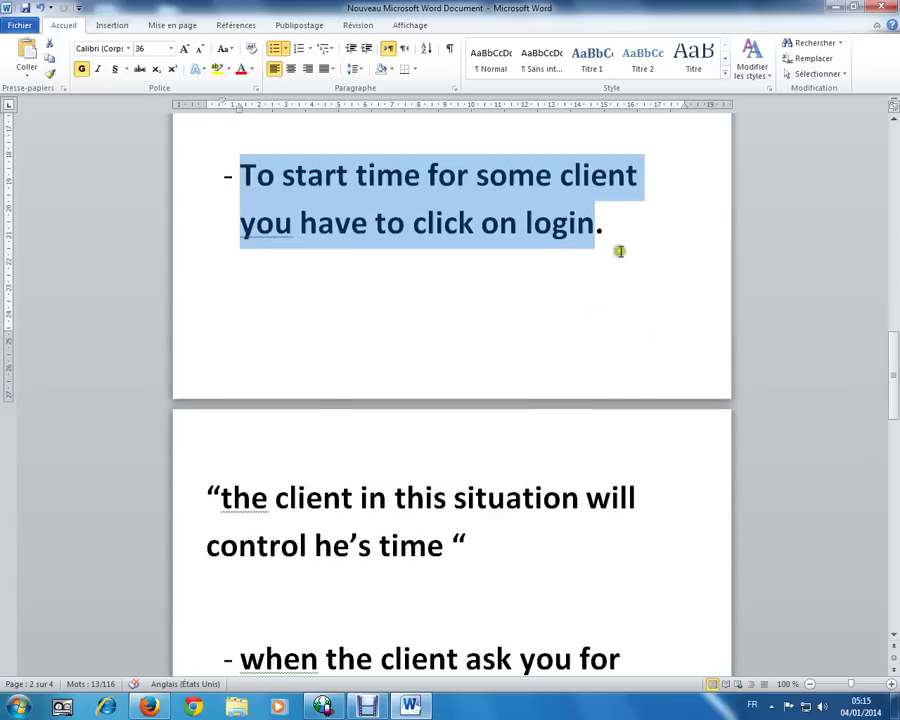
pyautogui.click(620, 241)
pyautogui.scroll(-1, 465, 577)
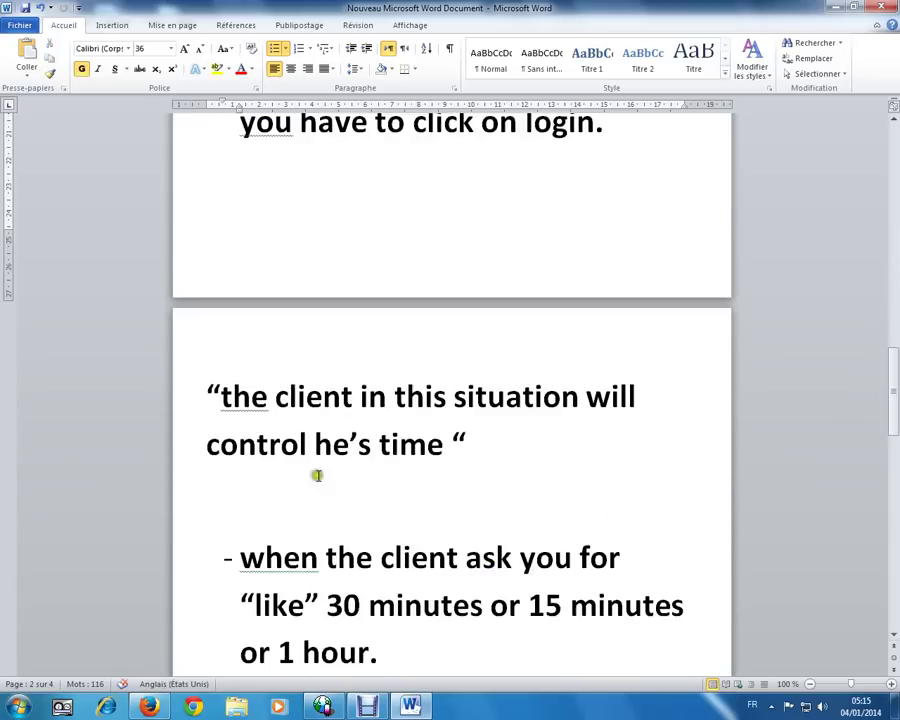
pyautogui.moveTo(245, 398); pyautogui.dragTo(550, 430)
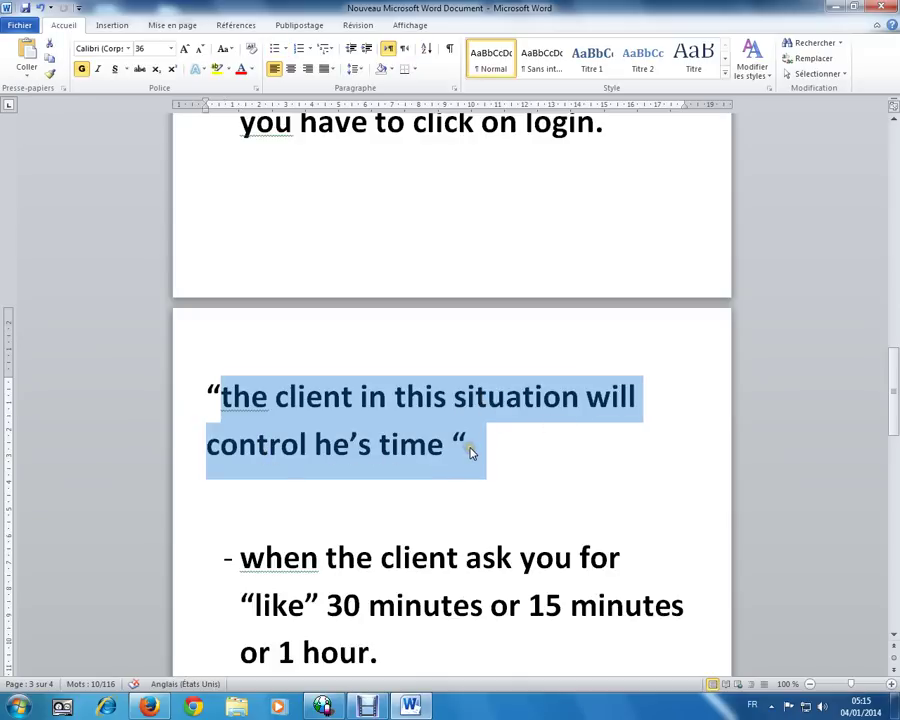
pyautogui.scroll(-1, 470, 453)
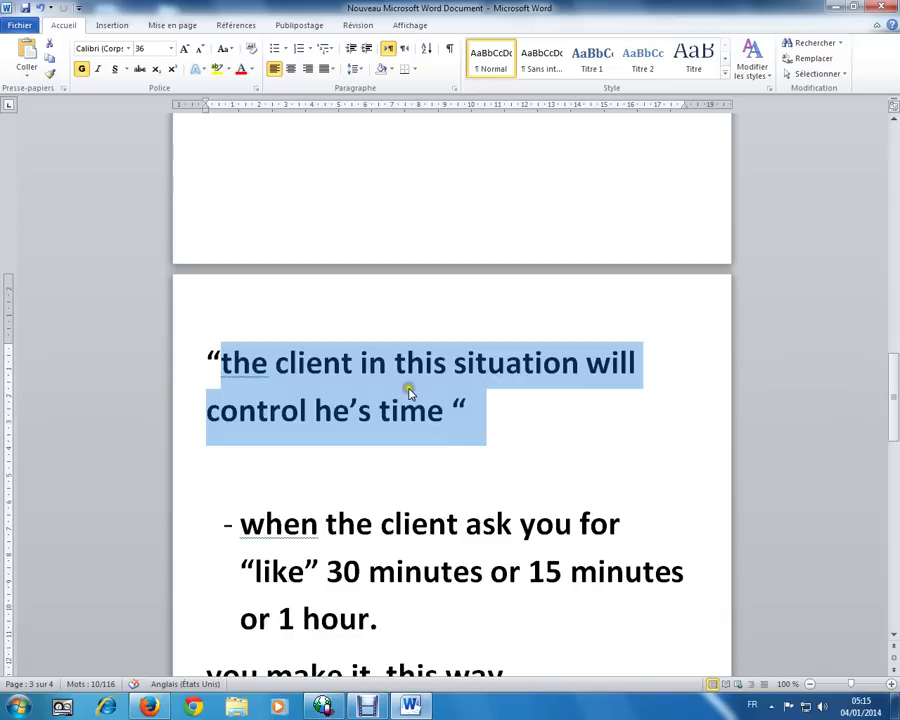
pyautogui.click(478, 411)
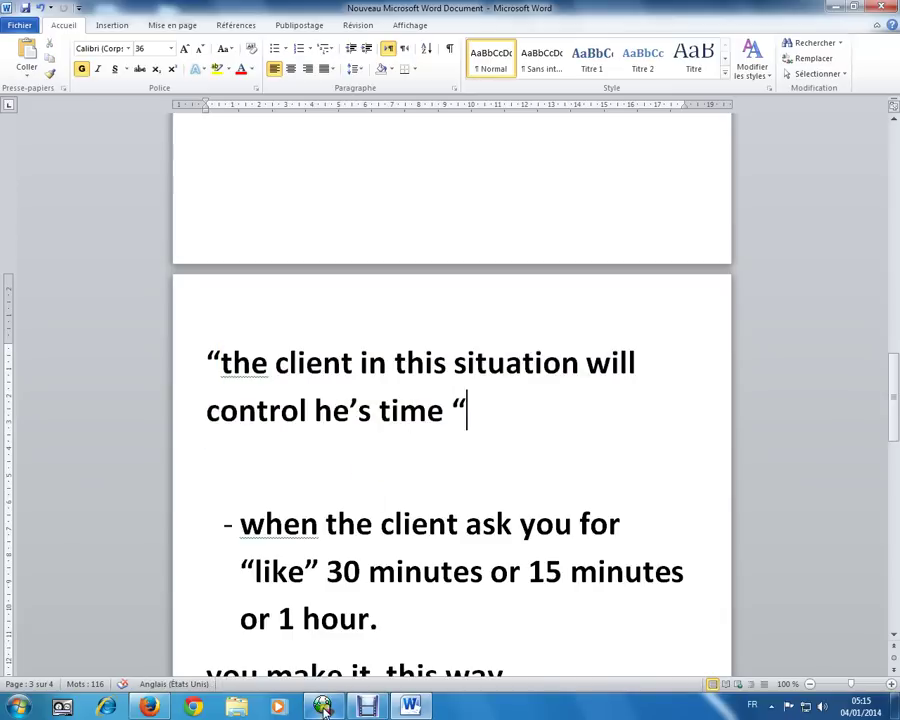
pyautogui.hotkey('alt', 'Tab')
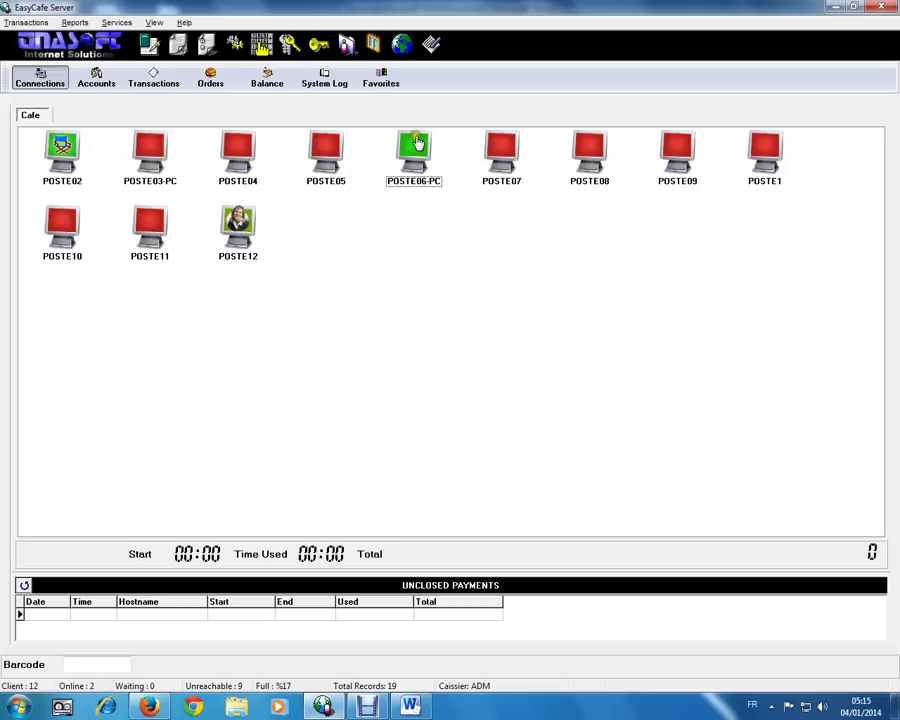
# - Switch to Word and highlight the note on clients asking for 30 minutes, 15 minutes or 1 hour
pyautogui.click(410, 706)
pyautogui.scroll(-3, 420, 542)
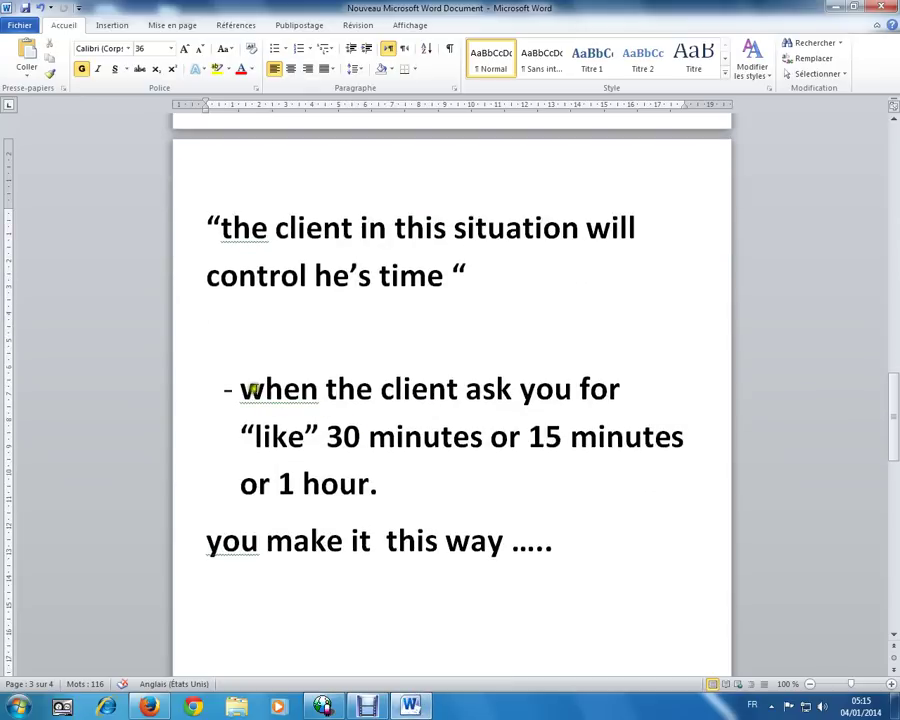
pyautogui.click(264, 390)
pyautogui.moveTo(240, 390); pyautogui.dragTo(563, 540)
pyautogui.scroll(-3, 565, 535)
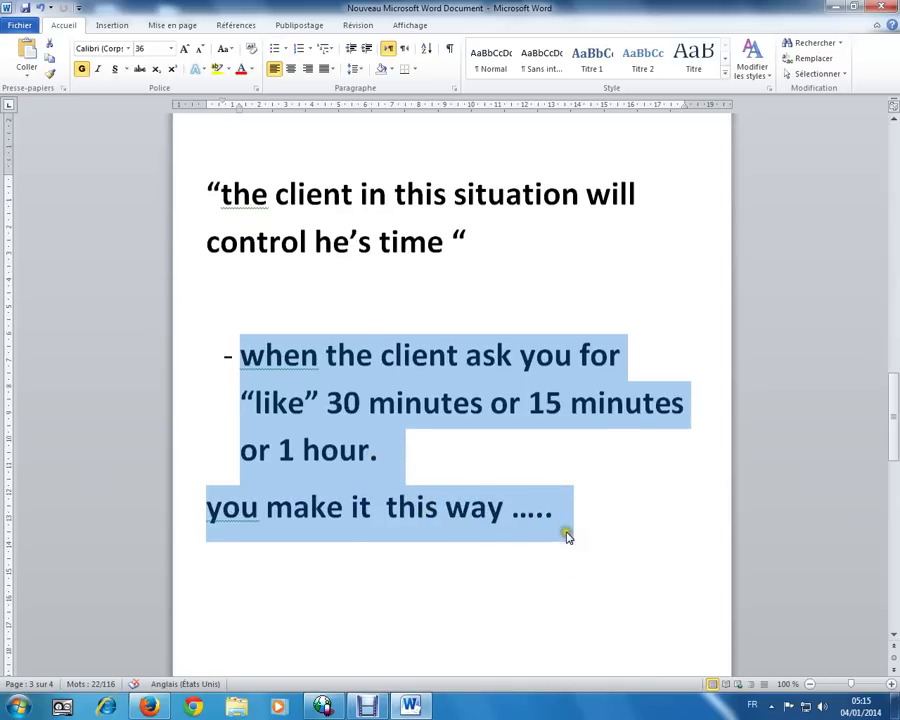
# - Switch to EasyCafe Server and log out POSTE06-PC to end its running session
pyautogui.click(409, 708)
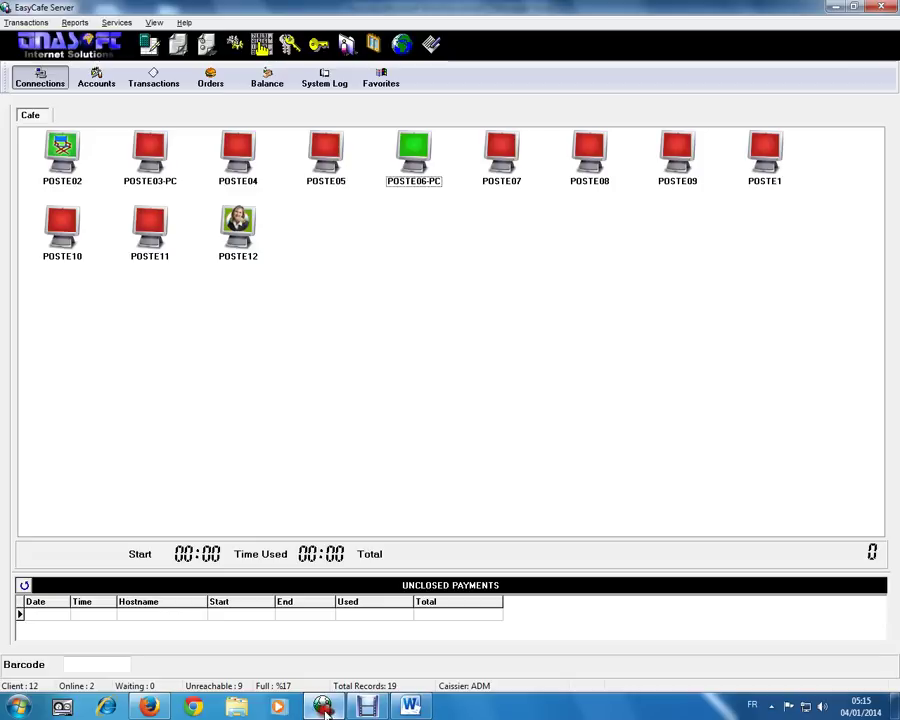
pyautogui.click(408, 147)
pyautogui.rightClick(410, 148)
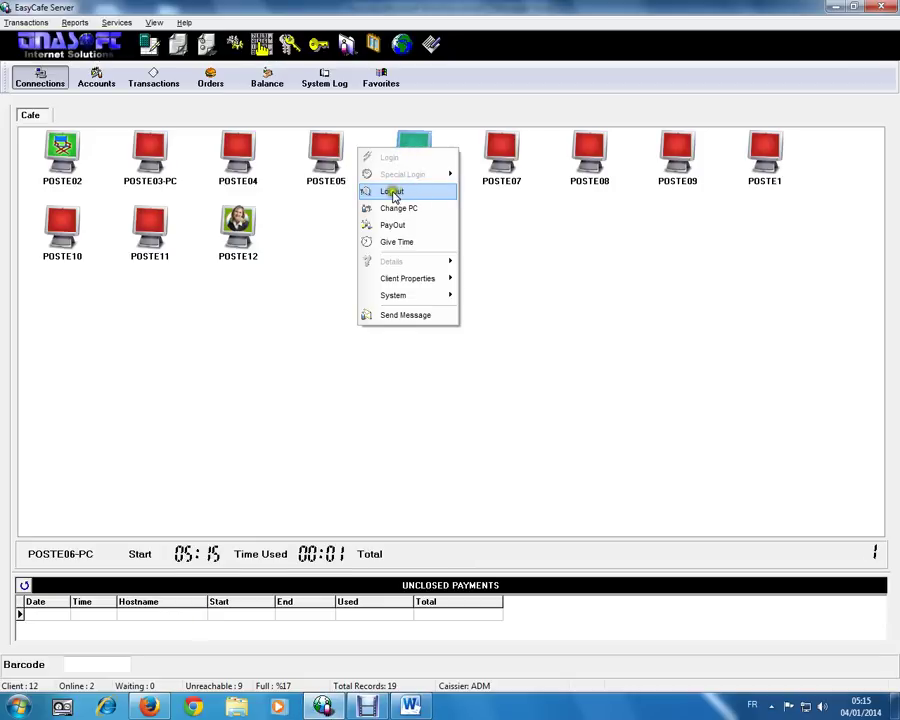
pyautogui.click(414, 193)
pyautogui.click(436, 401)
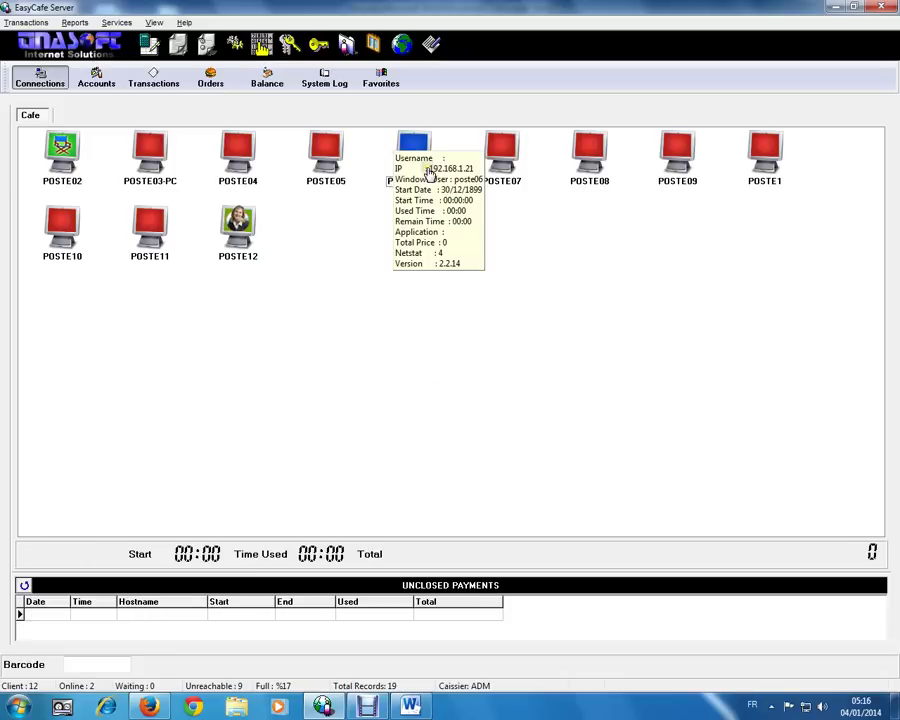
pyautogui.rightClick(406, 145)
pyautogui.click(410, 145)
pyautogui.rightClick(408, 139)
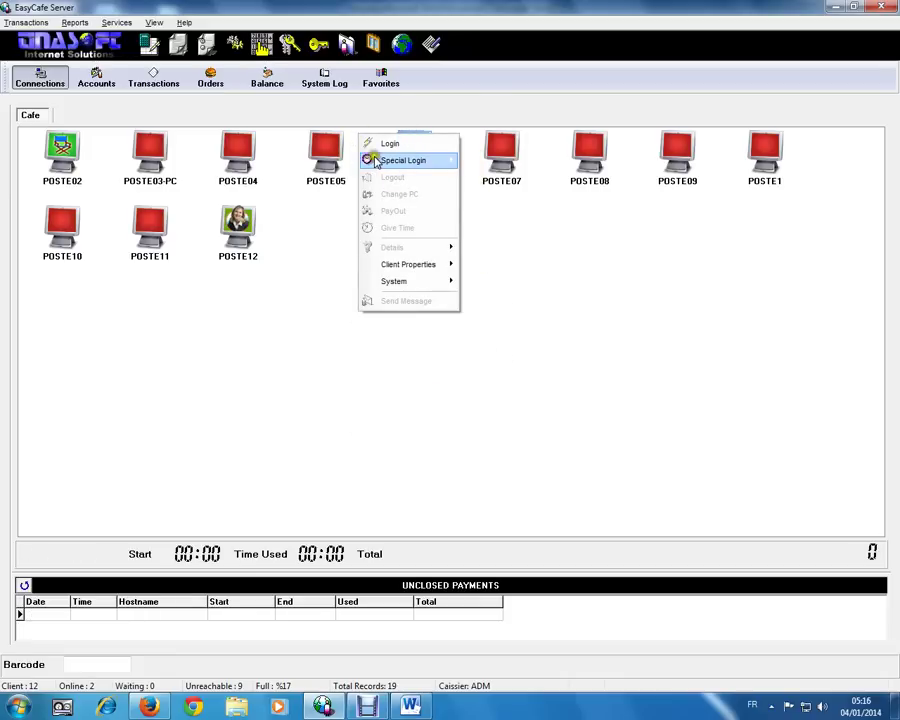
pyautogui.moveTo(372, 160)
pyautogui.moveTo(503, 182)
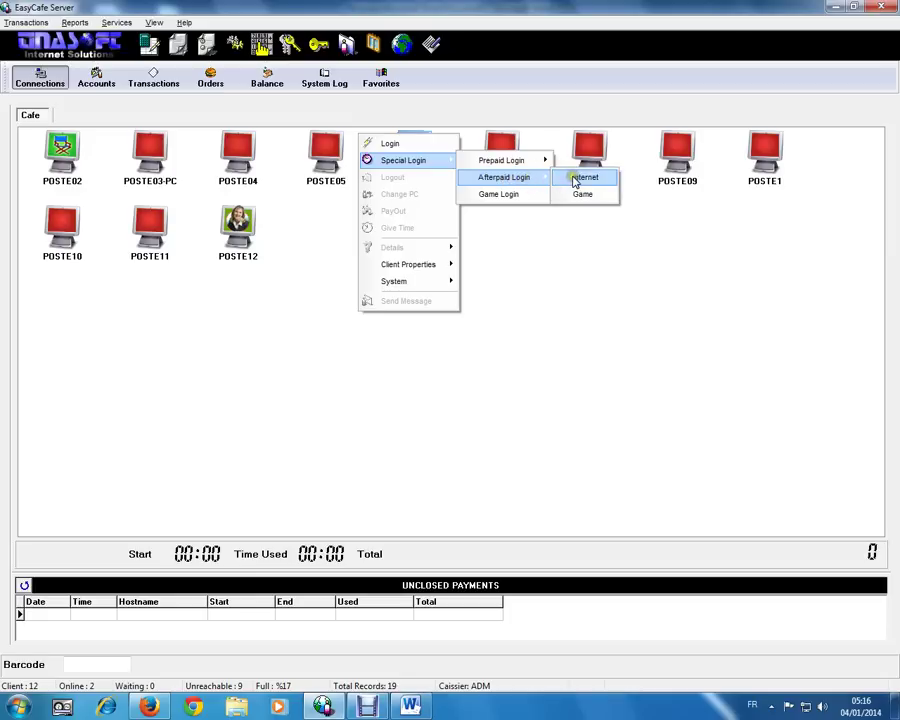
pyautogui.click(537, 286)
# - Start a time-limited special login on POSTE06-PC with the time in use set to 30
pyautogui.rightClick(433, 158)
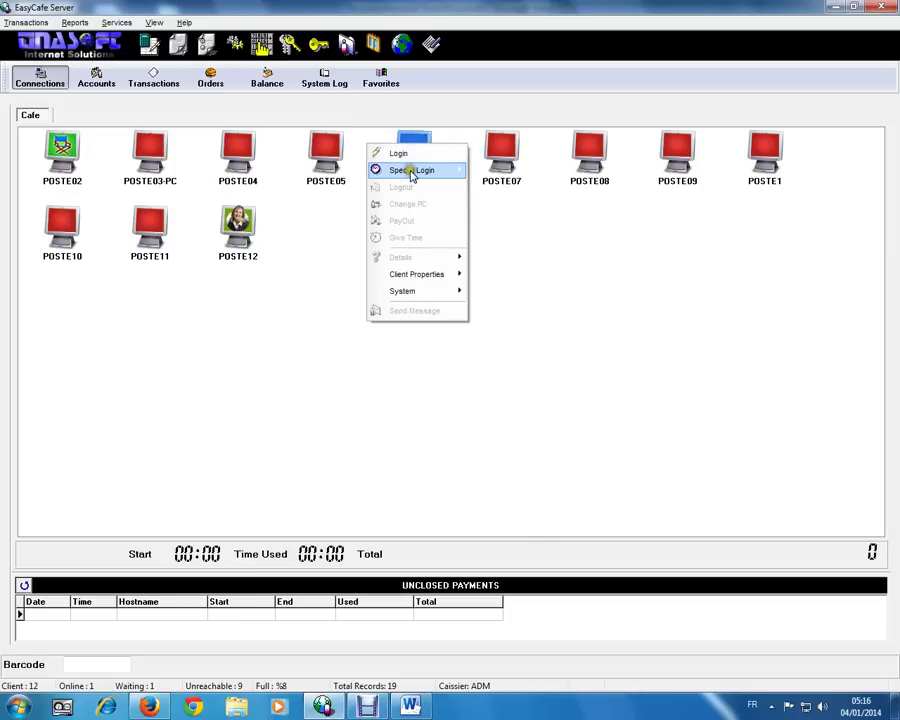
pyautogui.moveTo(406, 170)
pyautogui.moveTo(520, 187)
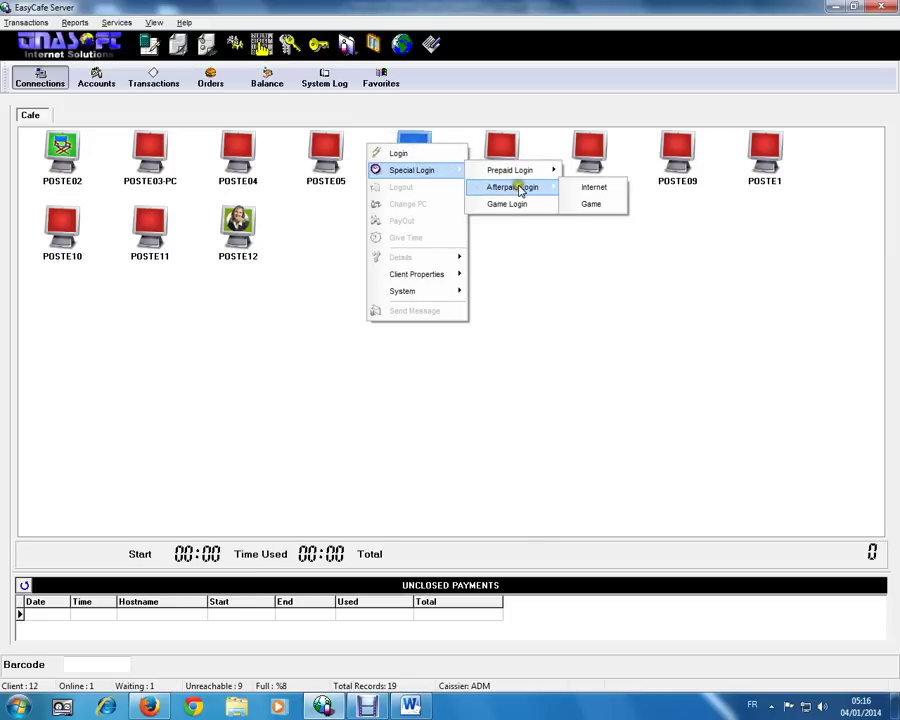
pyautogui.click(589, 188)
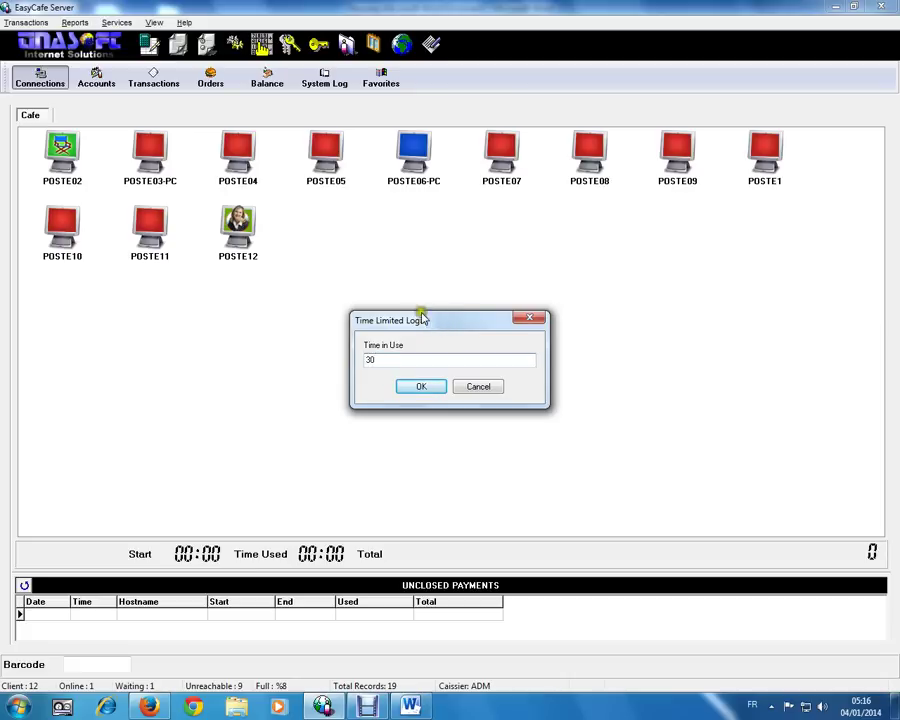
pyautogui.click(421, 388)
pyautogui.click(497, 321)
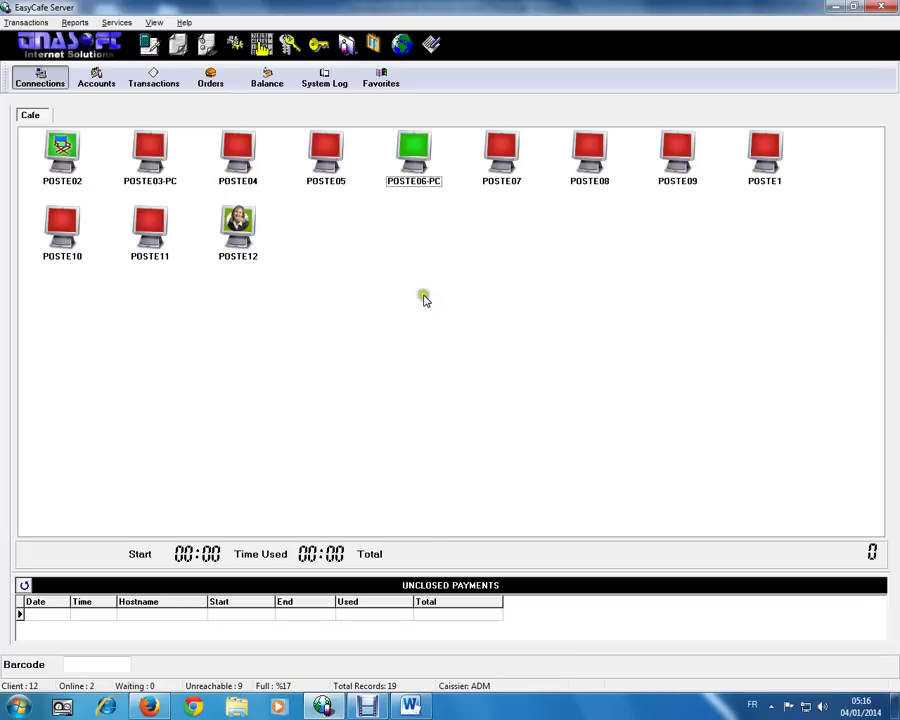
# - Switch to Word and add "I forget if you want to calcul how much time and money the client used" below the session-length note
pyautogui.click(410, 707)
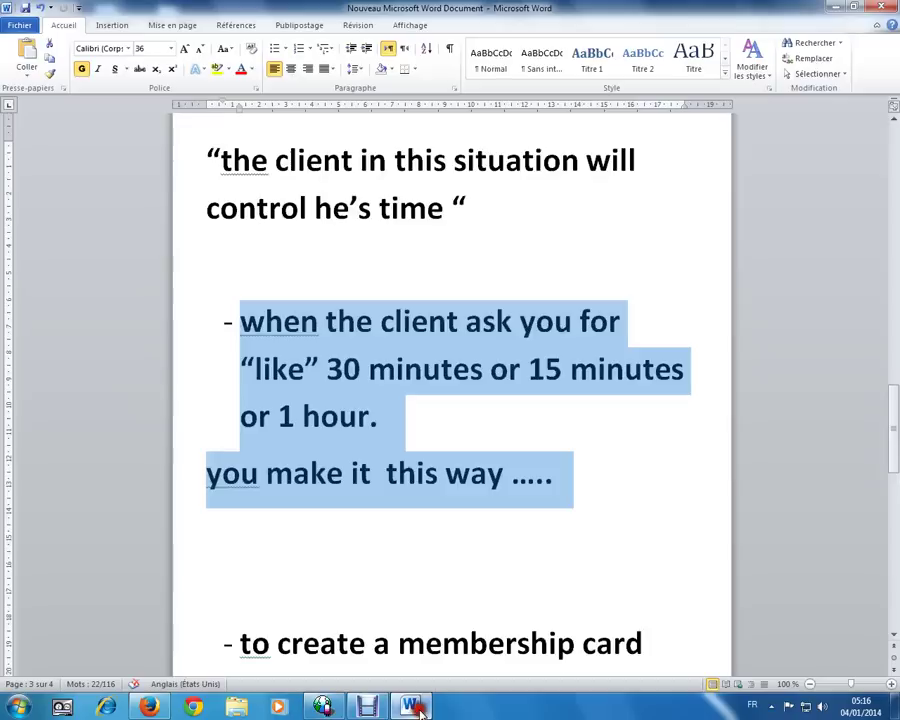
pyautogui.scroll(-2, 553, 478)
pyautogui.click(619, 372)
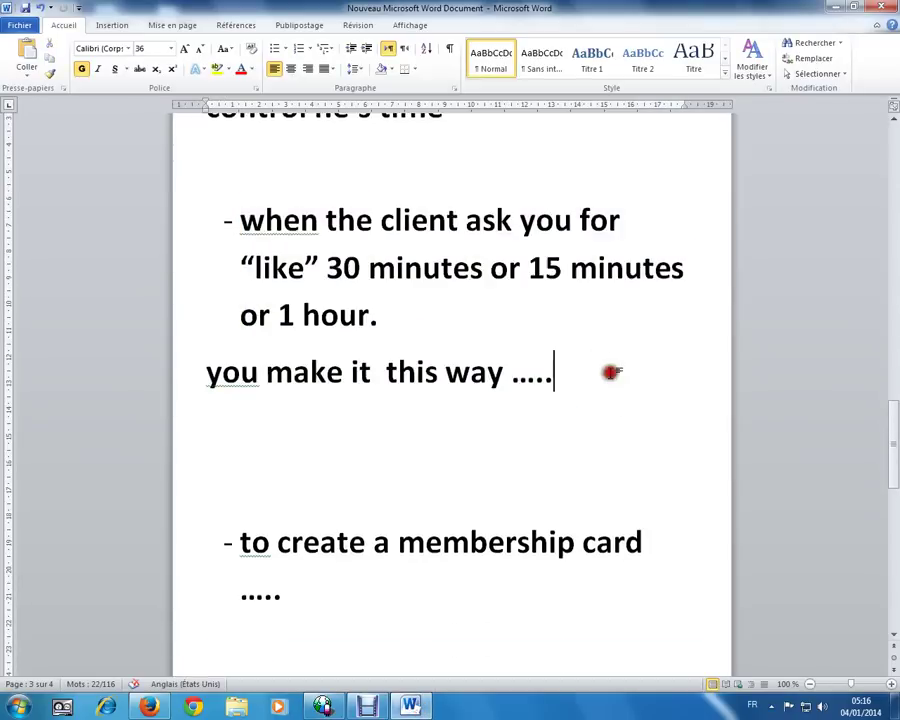
pyautogui.press('Return')
pyautogui.write('I fo')
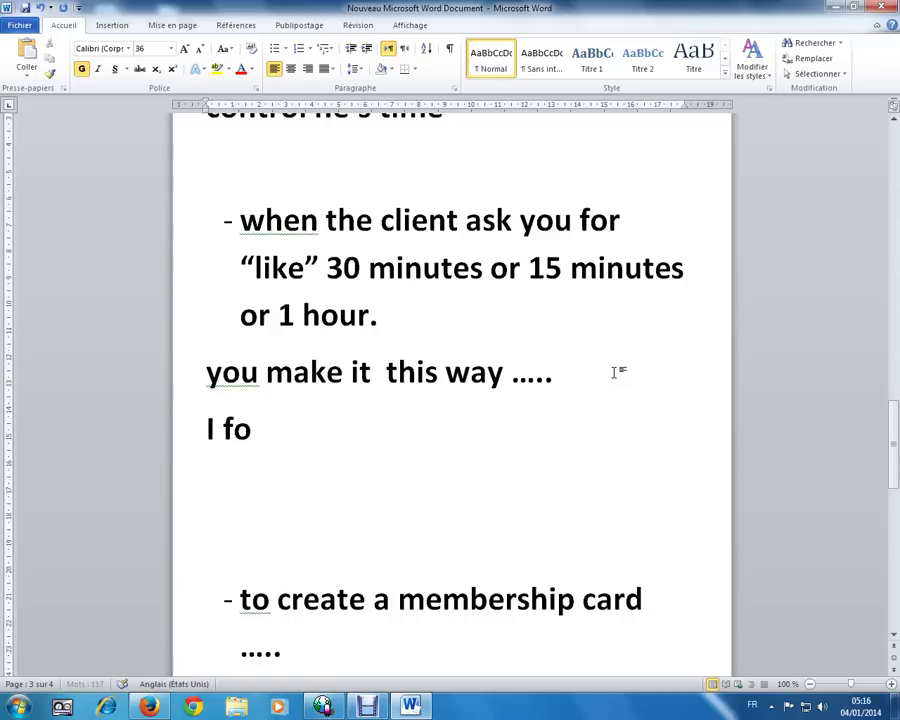
pyautogui.write('rget ')
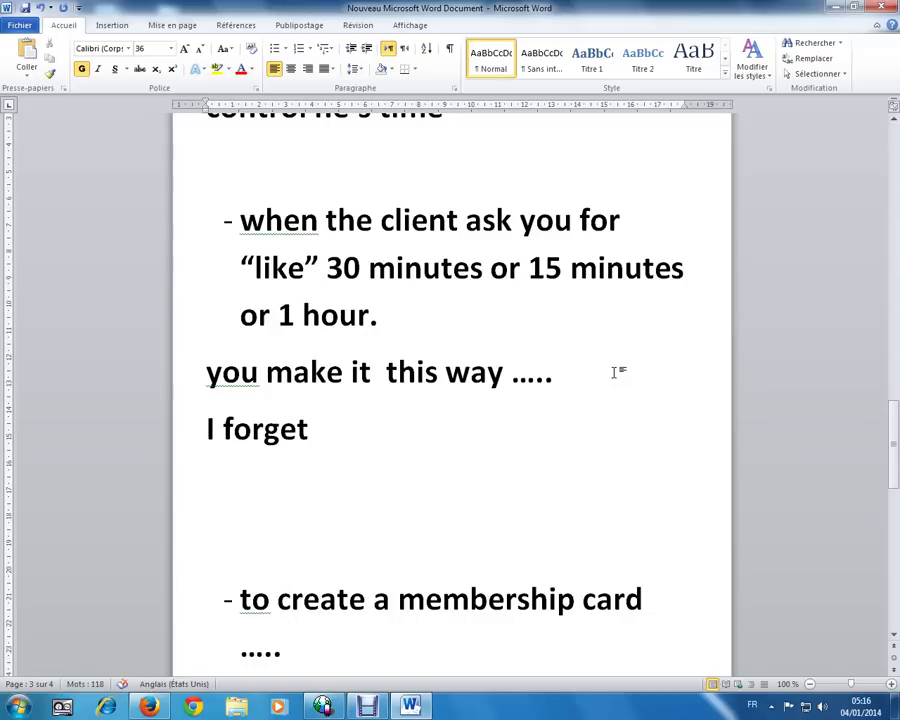
pyautogui.write('if you')
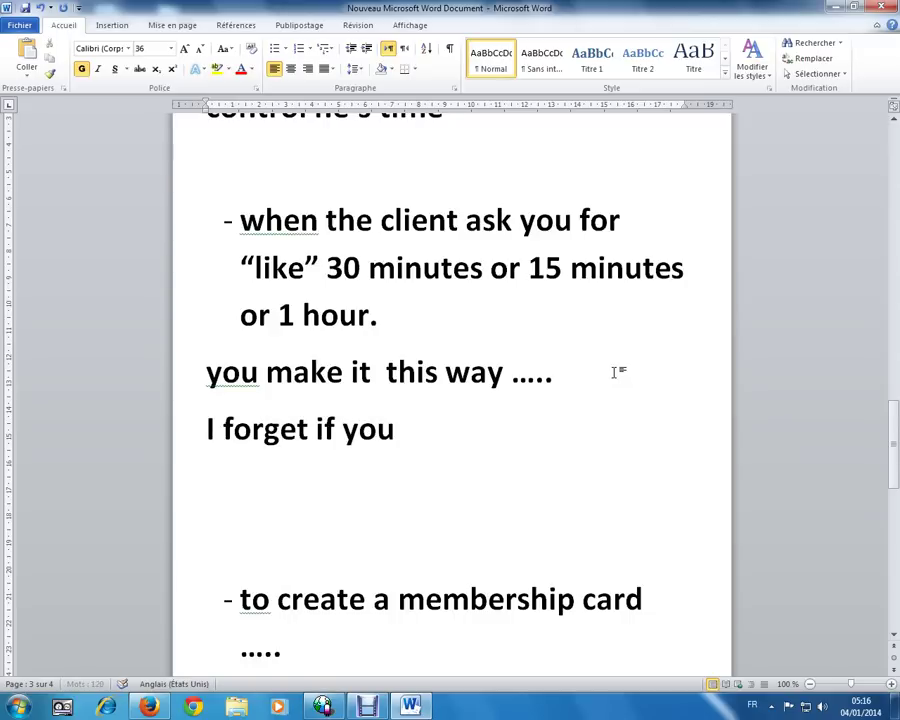
pyautogui.write(' wan')
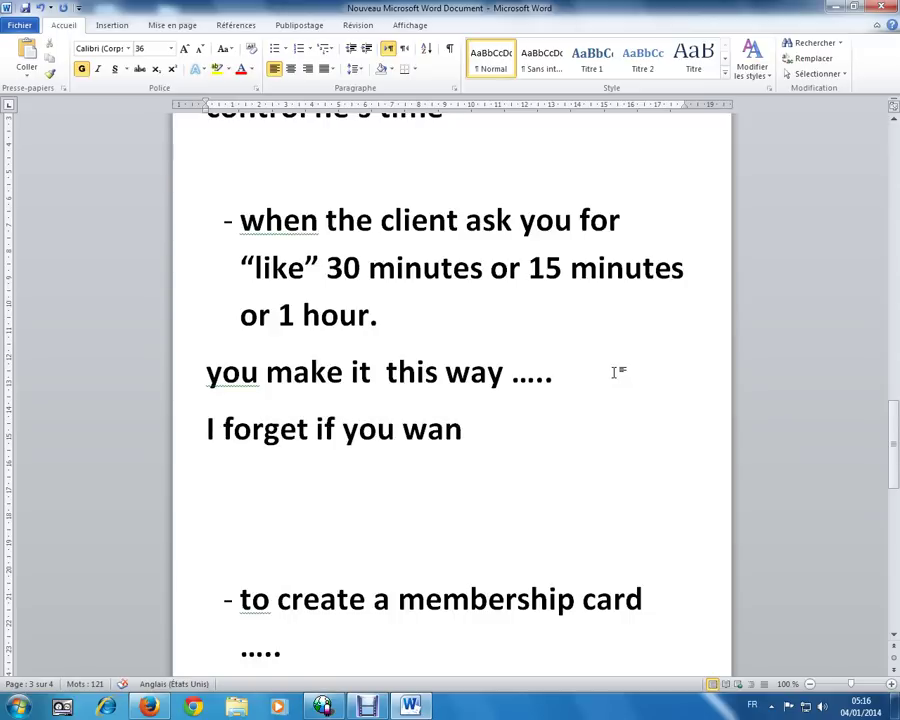
pyautogui.write('t to')
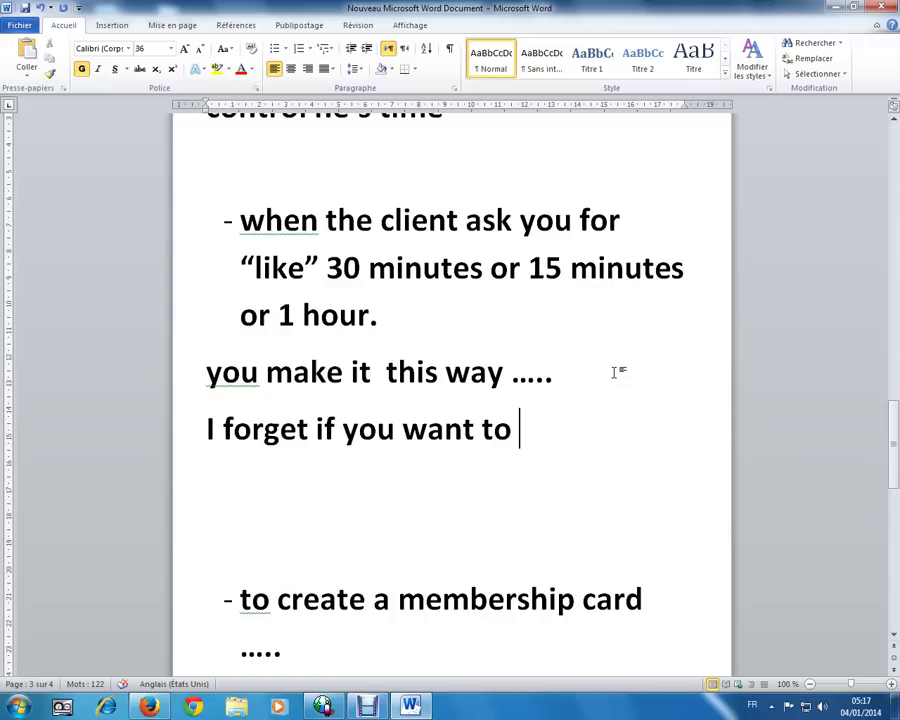
pyautogui.write('calcul ')
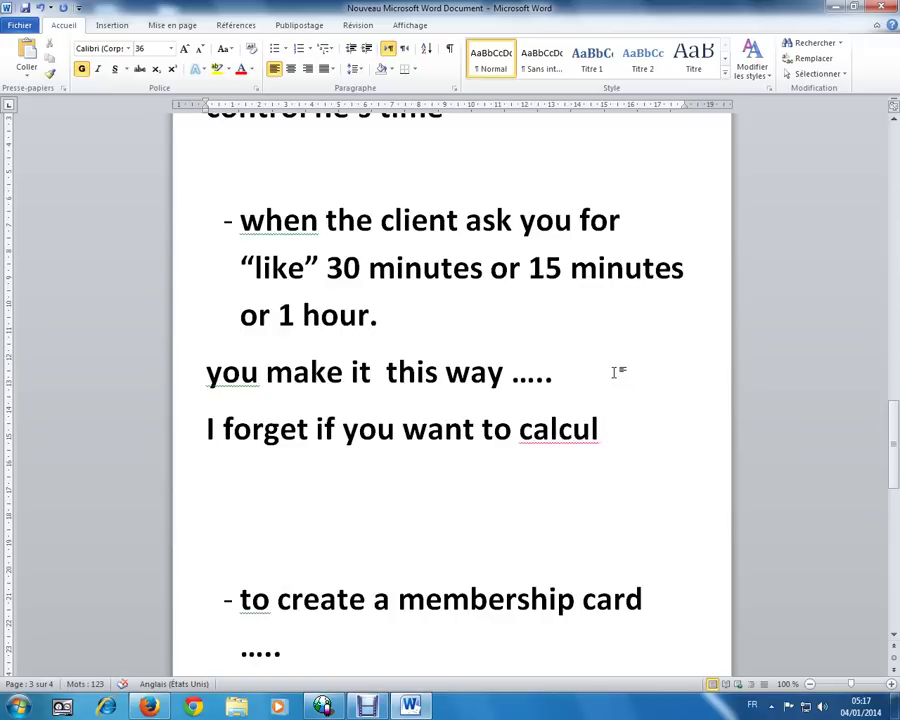
pyautogui.write('how much')
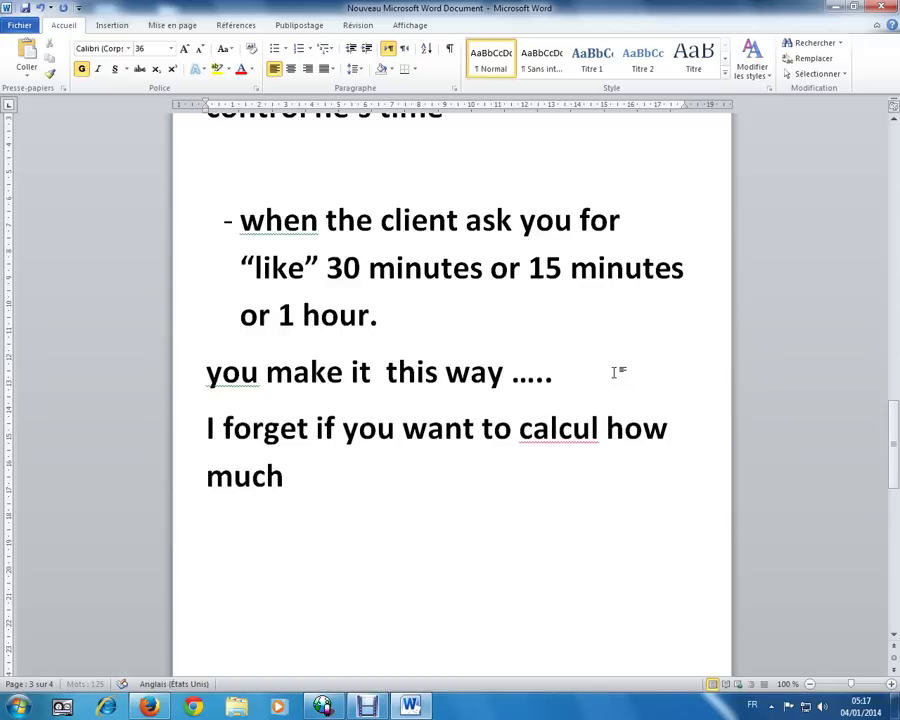
pyautogui.write(' time')
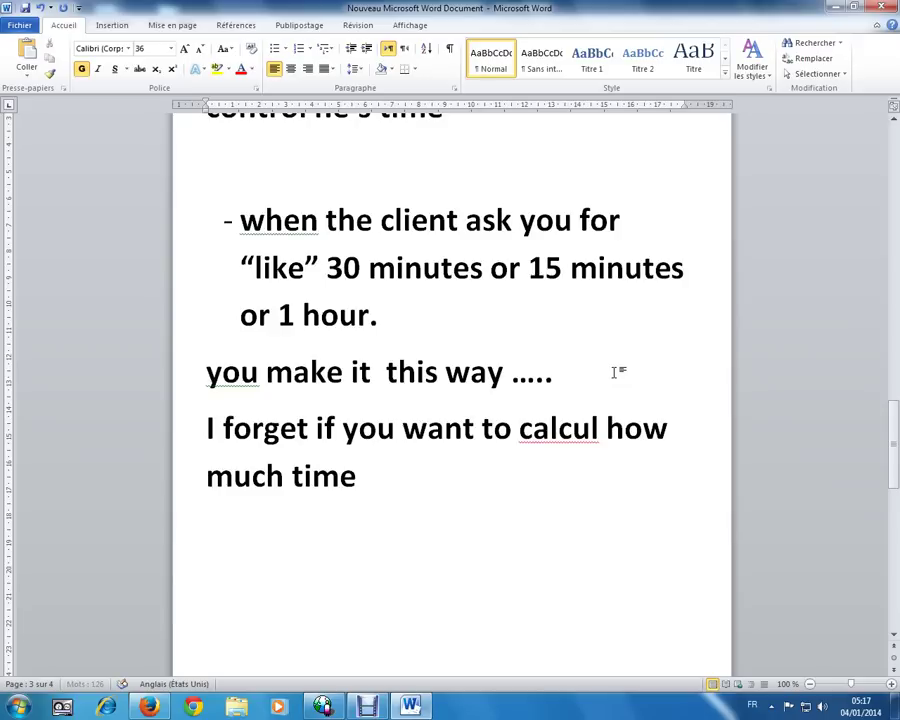
pyautogui.write('and money')
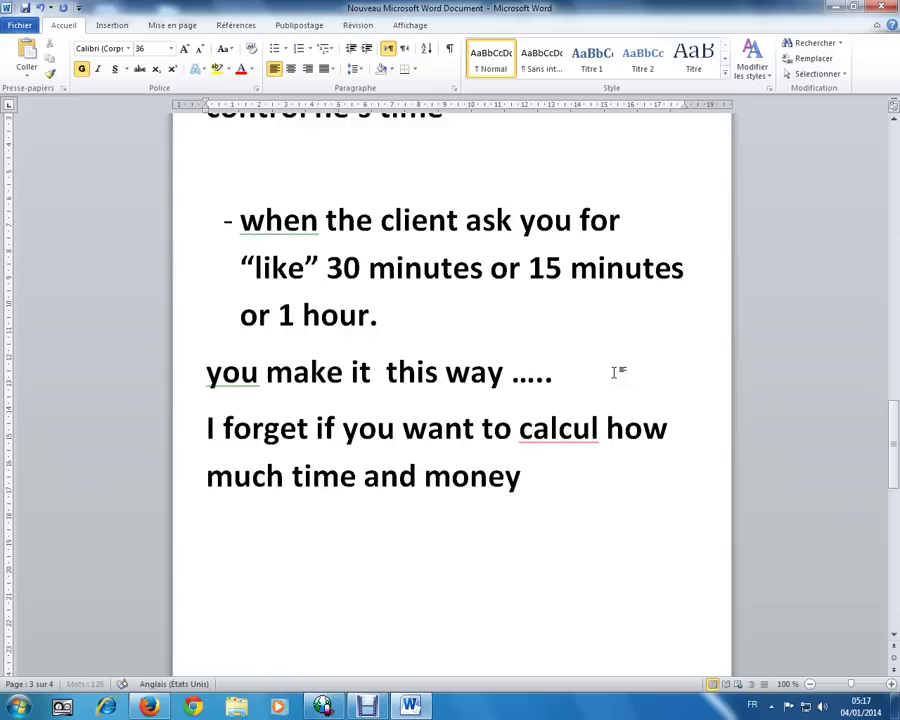
pyautogui.write(' the client')
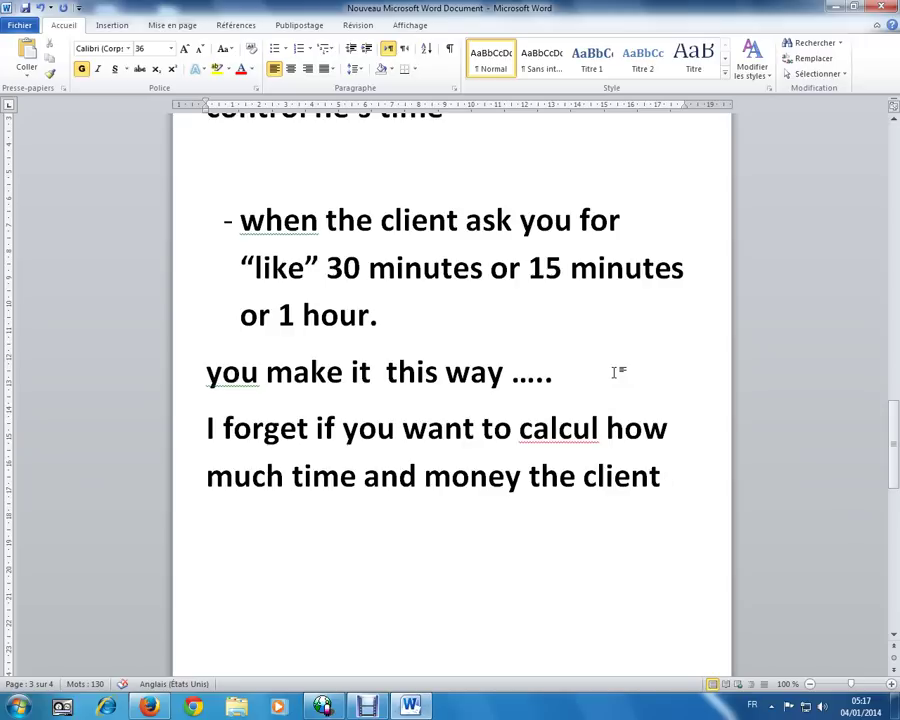
pyautogui.write(' used')
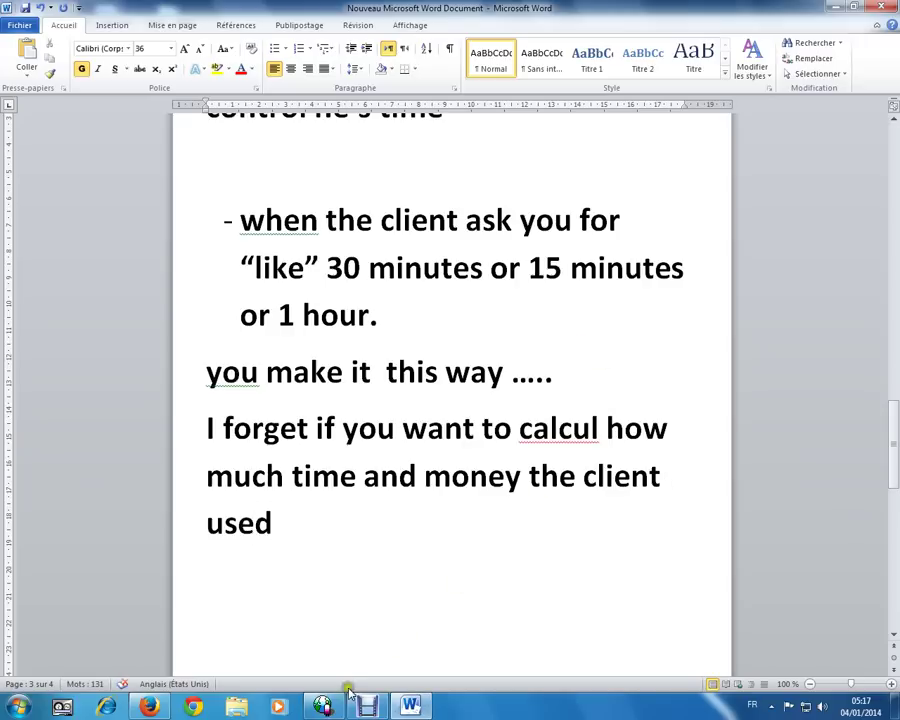
# - Switch to EasyCafe Server, pay out POSTE06-PC to log the client out, and cancel the payment window
pyautogui.click(322, 707)
pyautogui.rightClick(413, 146)
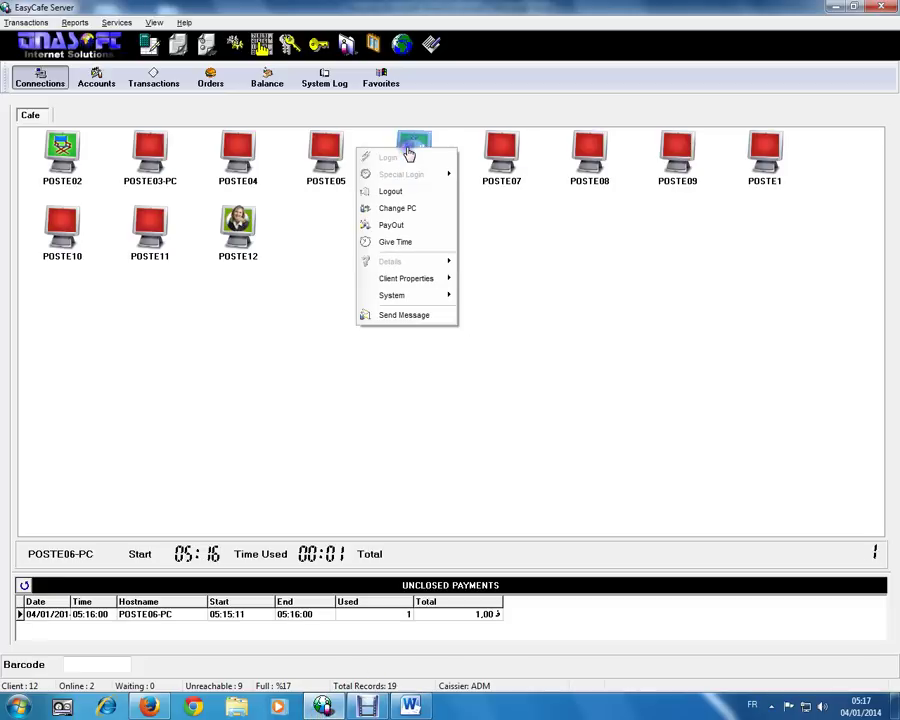
pyautogui.click(392, 225)
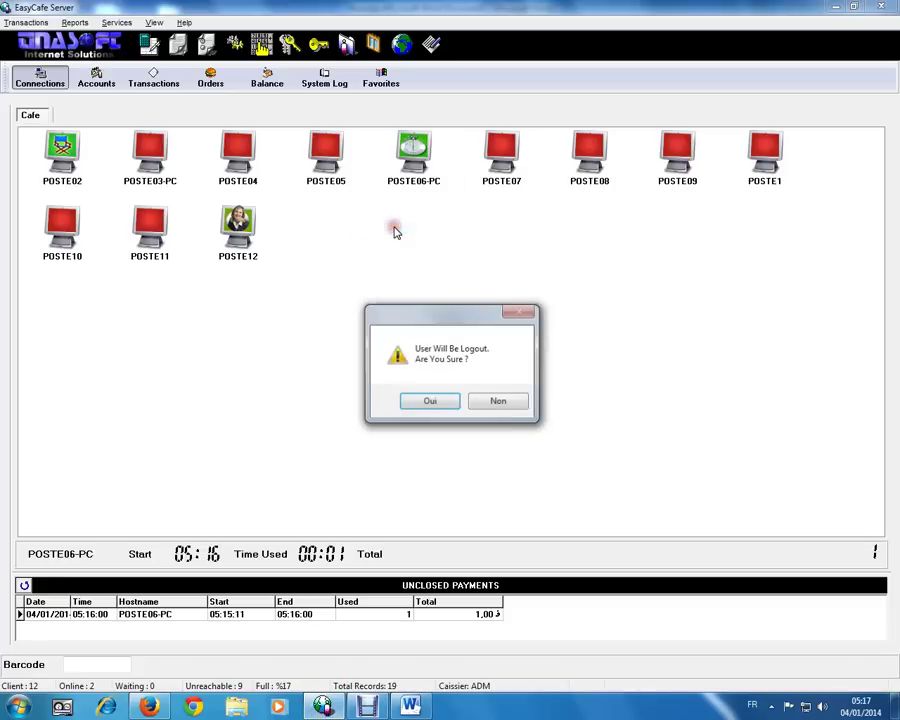
pyautogui.click(429, 402)
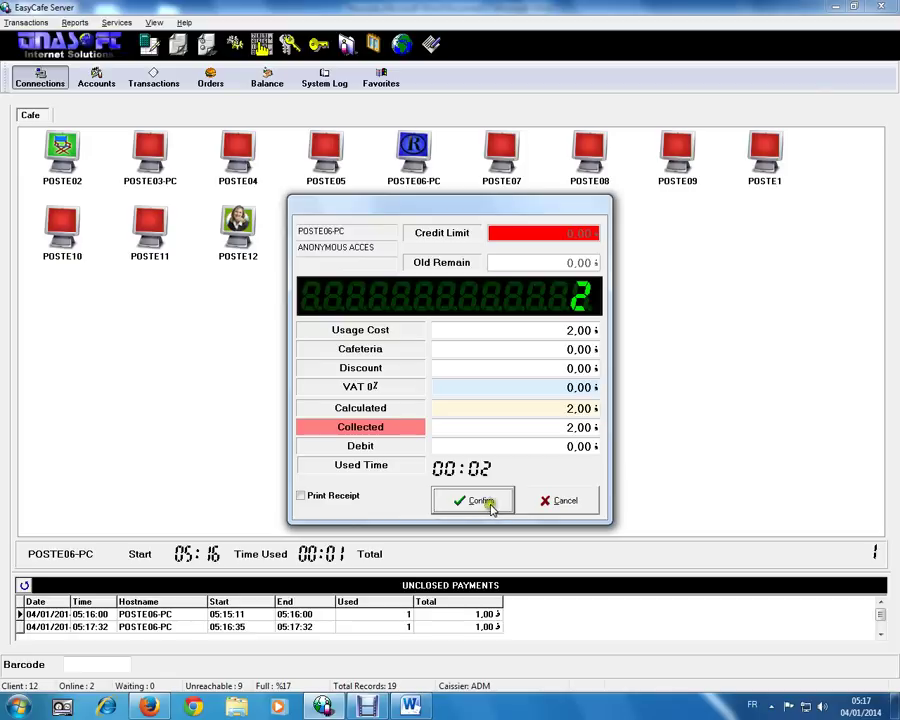
pyautogui.click(558, 502)
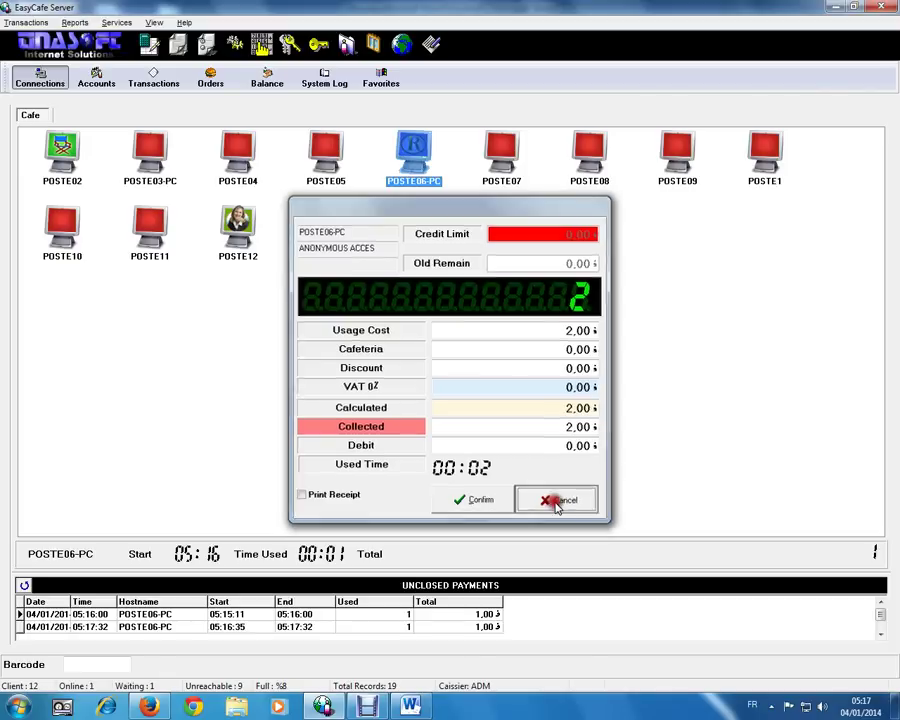
# - Mark both POSTE06-PC entries in the unclosed payments list of the transactions as unpaid payments
pyautogui.click(152, 79)
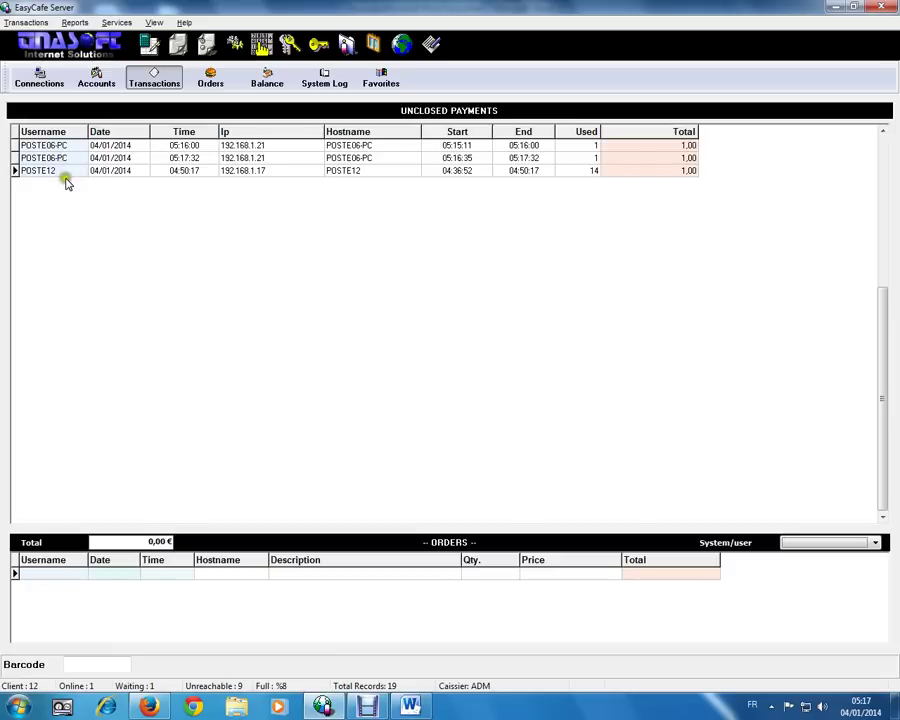
pyautogui.click(40, 77)
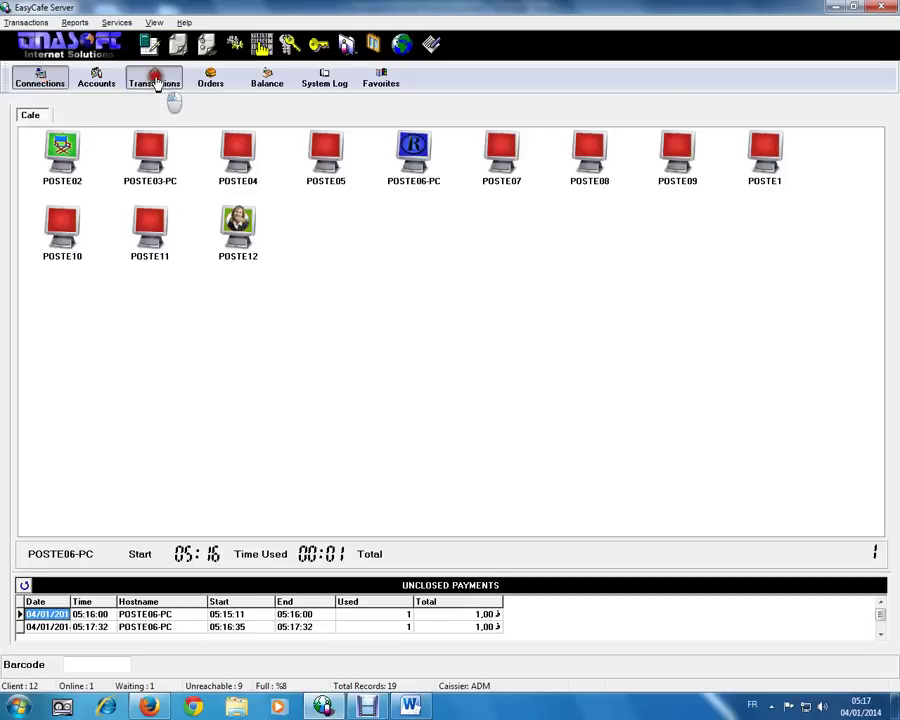
pyautogui.click(154, 79)
pyautogui.rightClick(52, 146)
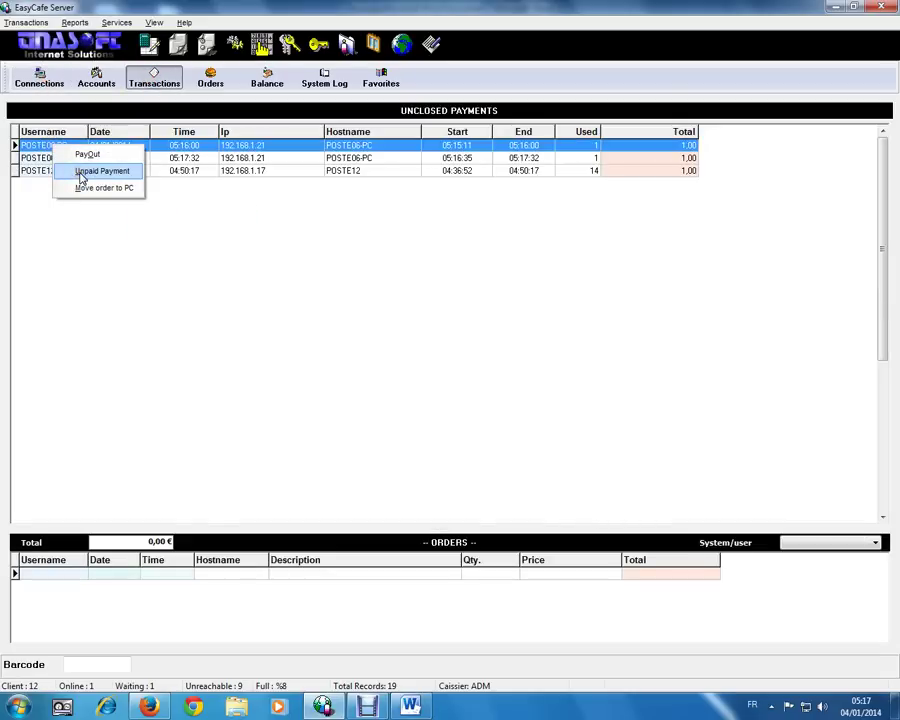
pyautogui.click(81, 172)
pyautogui.press('Return')
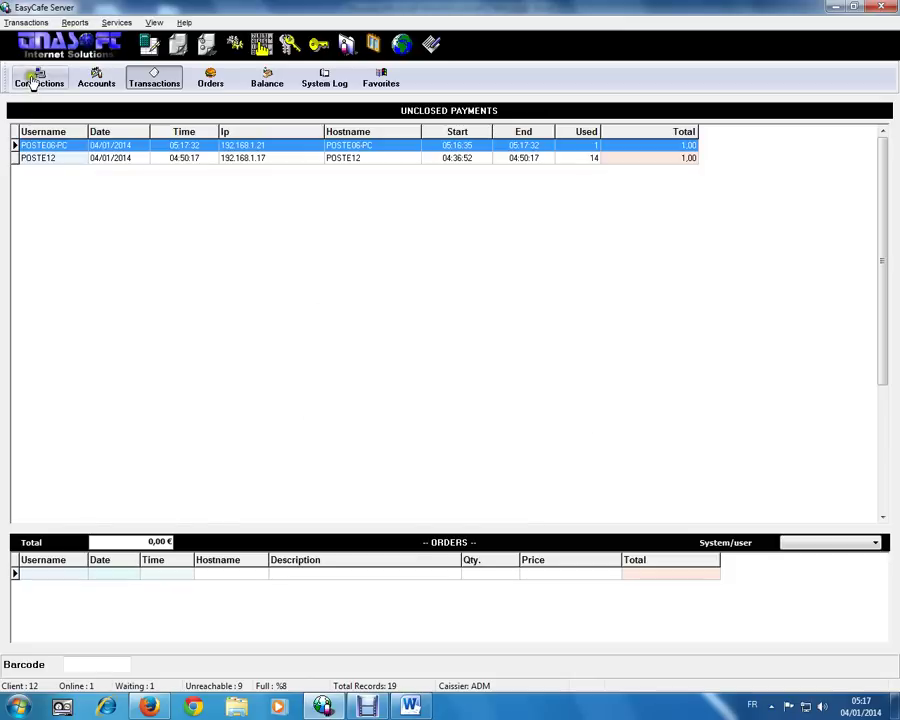
pyautogui.rightClick(62, 146)
pyautogui.click(94, 172)
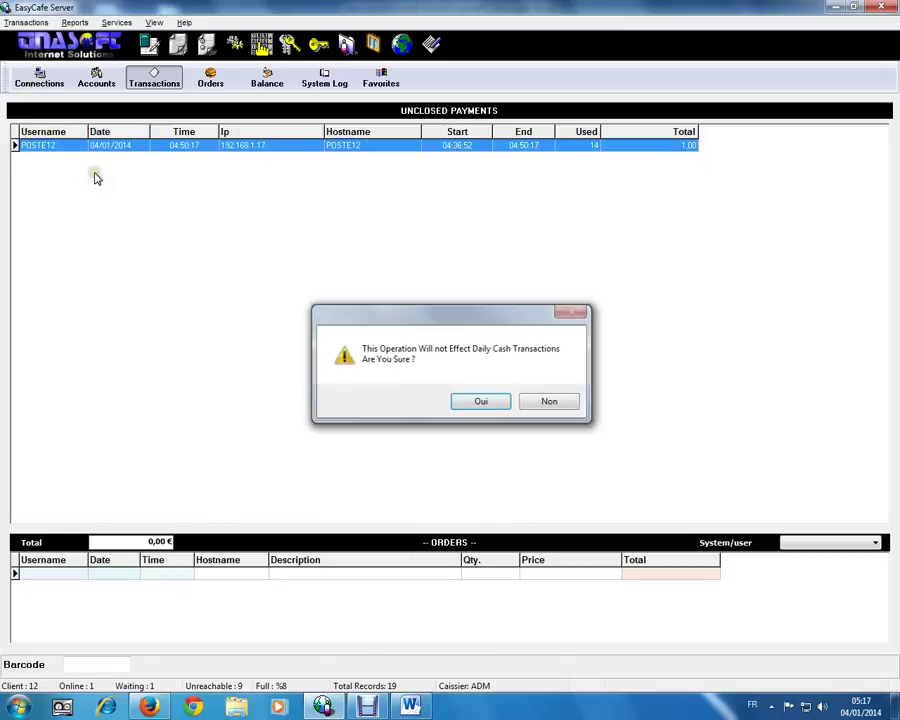
pyautogui.press('Return')
# - Log in POSTE06-PC again from the client overview, then pay out its session and confirm the collected payment
pyautogui.click(40, 76)
pyautogui.rightClick(420, 148)
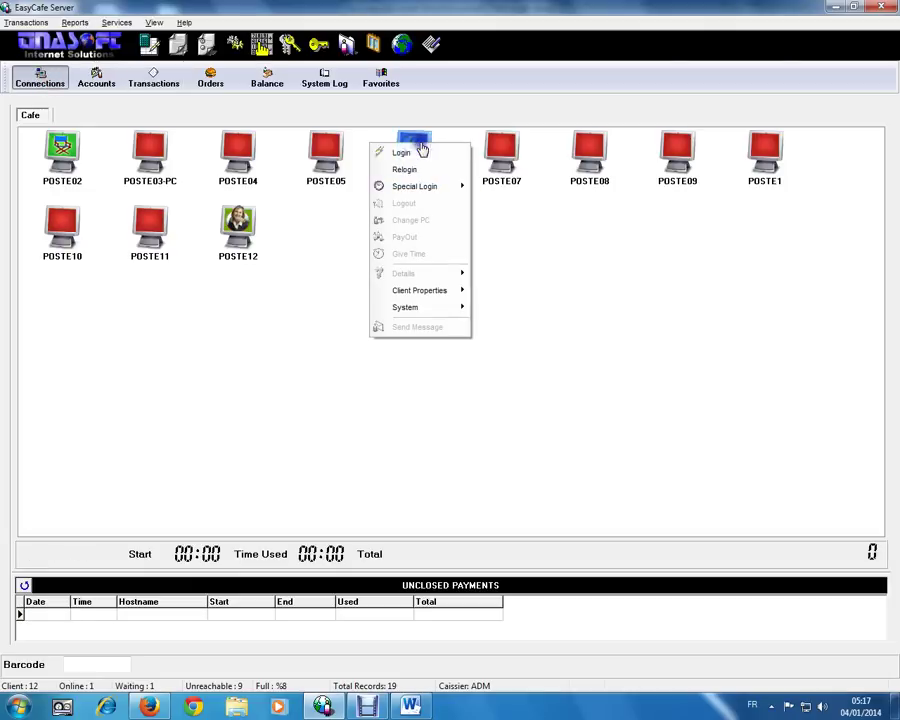
pyautogui.click(420, 152)
pyautogui.rightClick(418, 165)
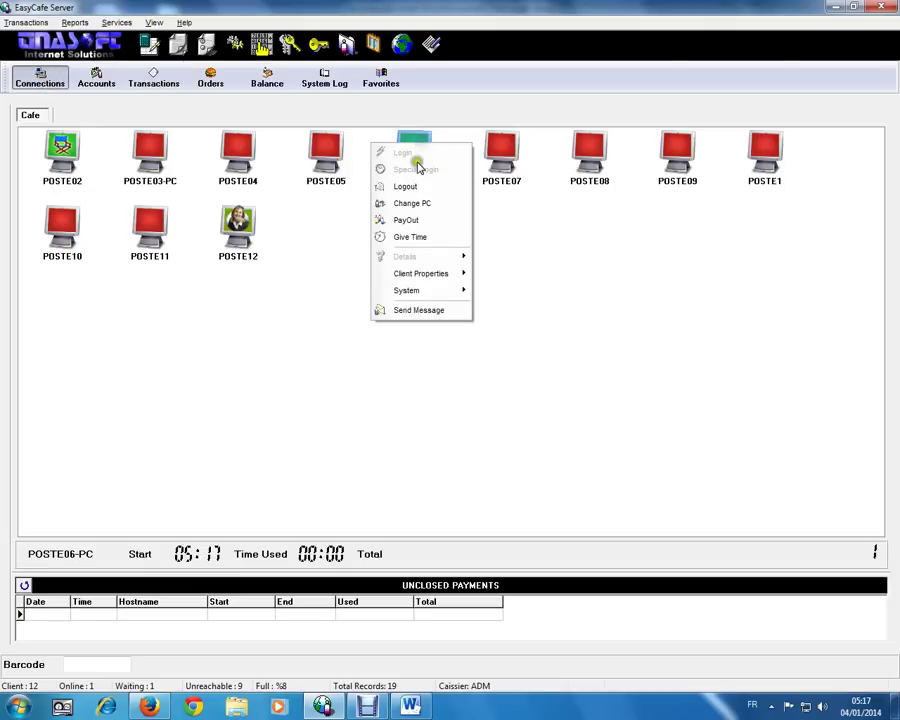
pyautogui.click(408, 221)
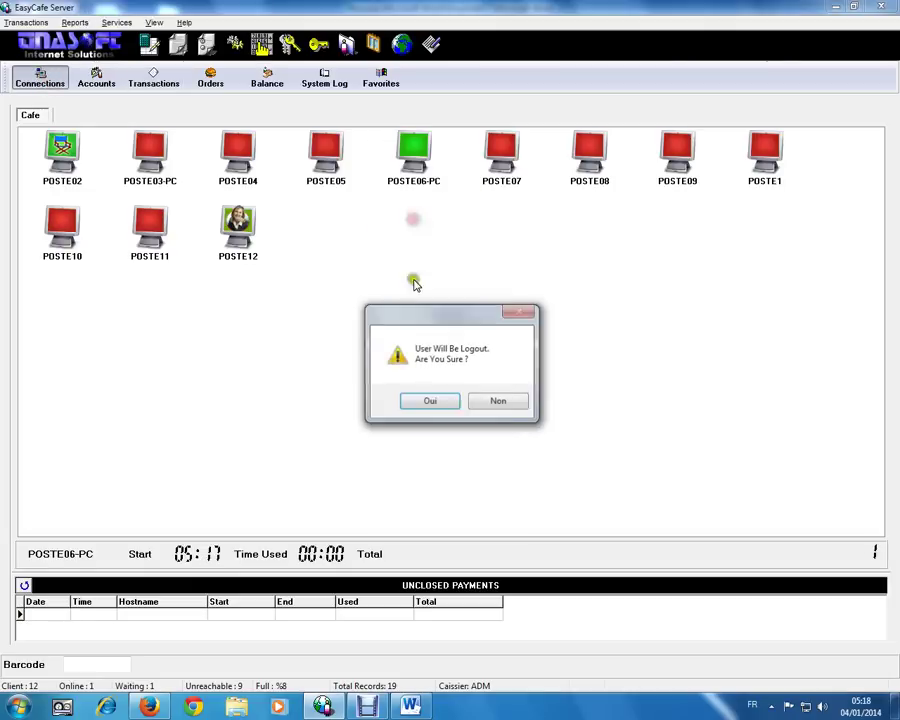
pyautogui.click(430, 401)
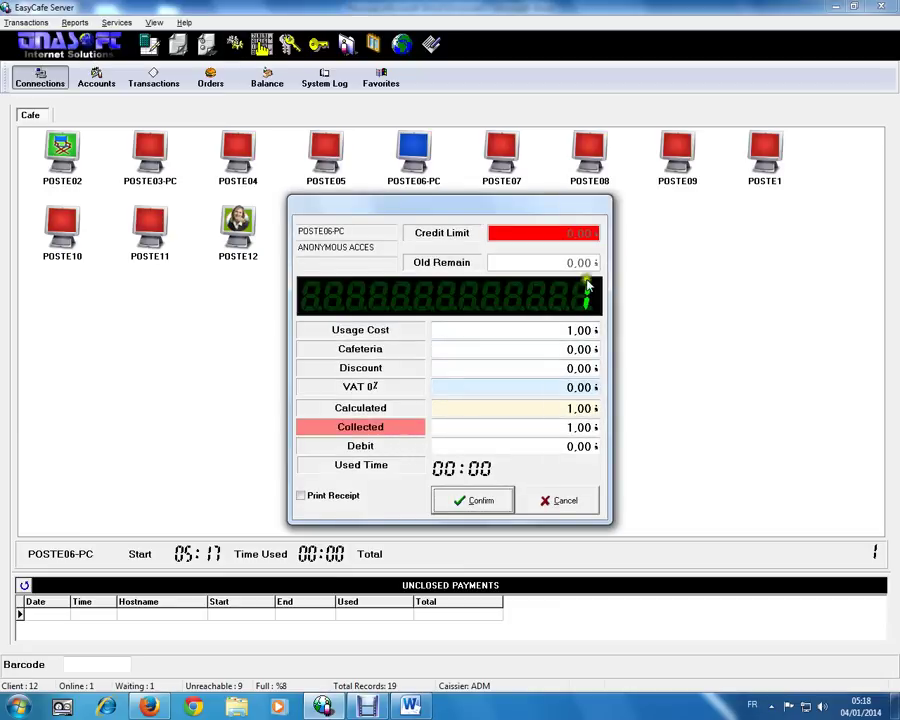
pyautogui.click(469, 501)
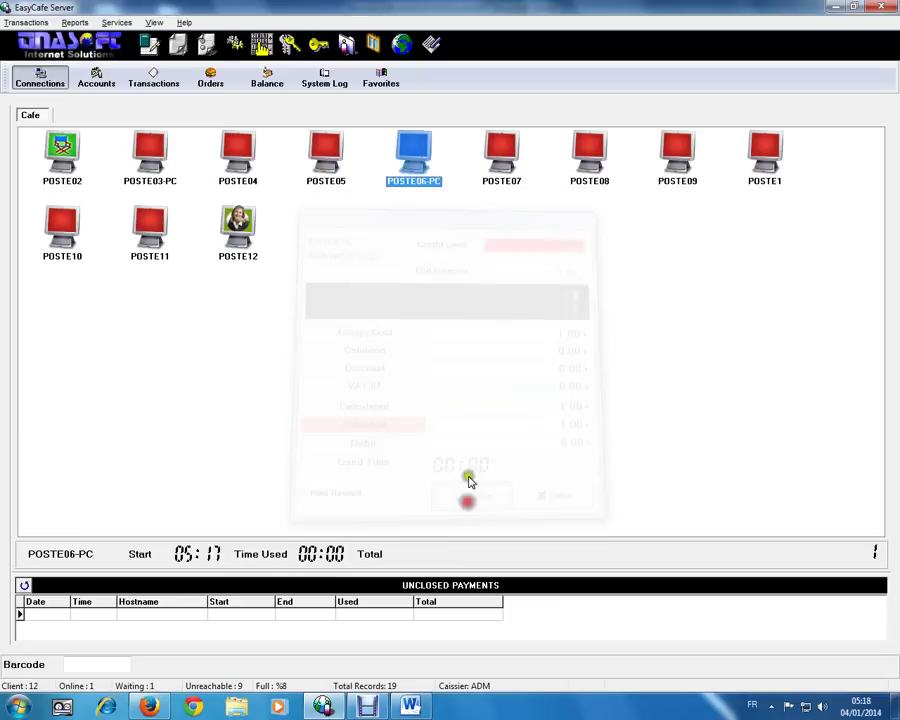
# - Switch to Word and append "sorry" to the end of the note on time and money used
pyautogui.hotkey('alt', 'Tab')
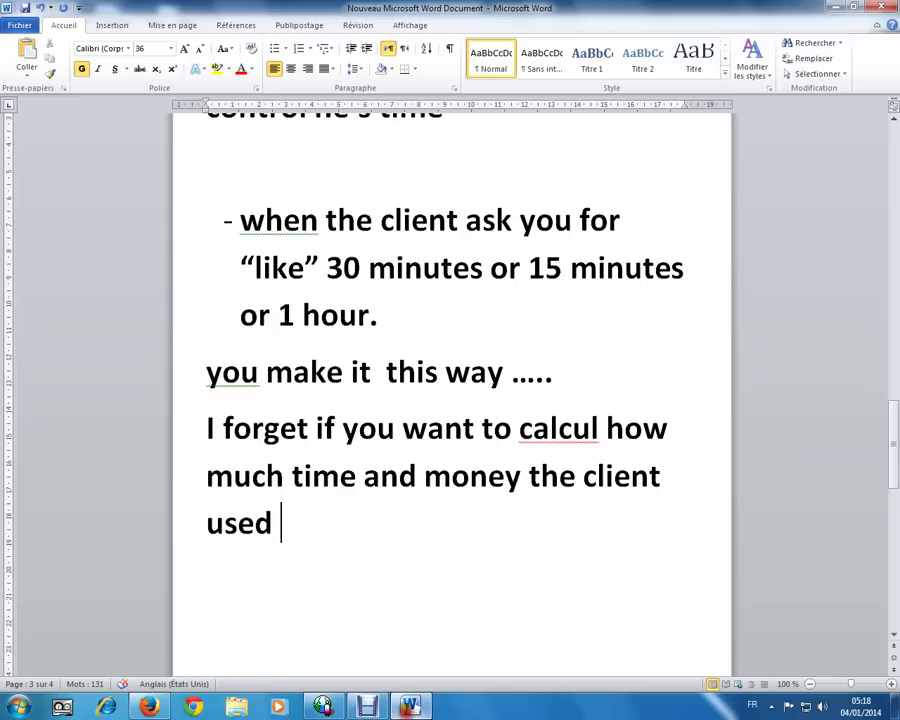
pyautogui.scroll(-2, 420, 524)
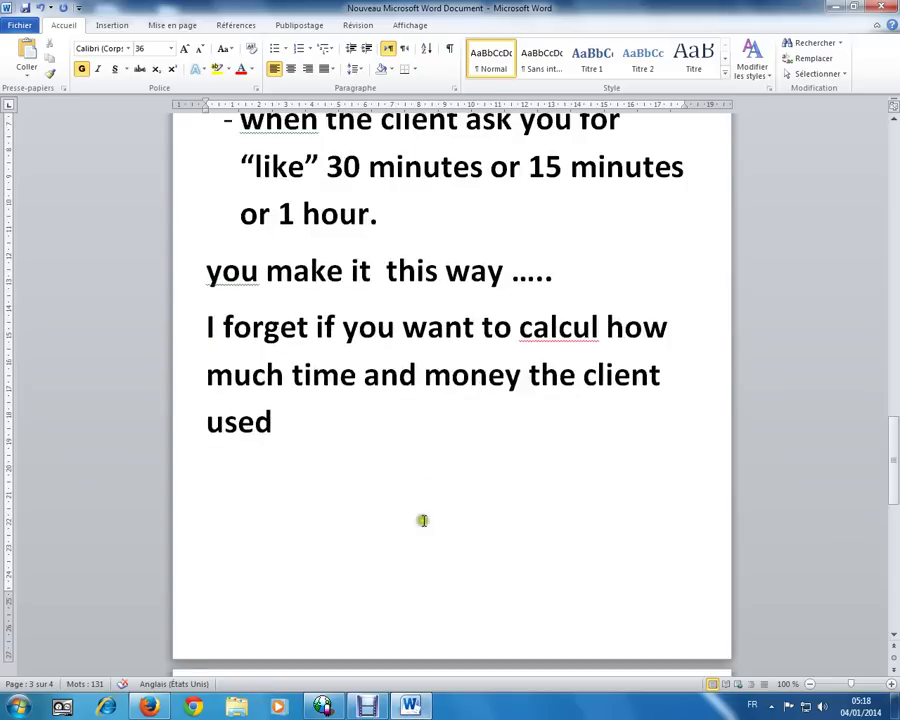
pyautogui.write('sorry')
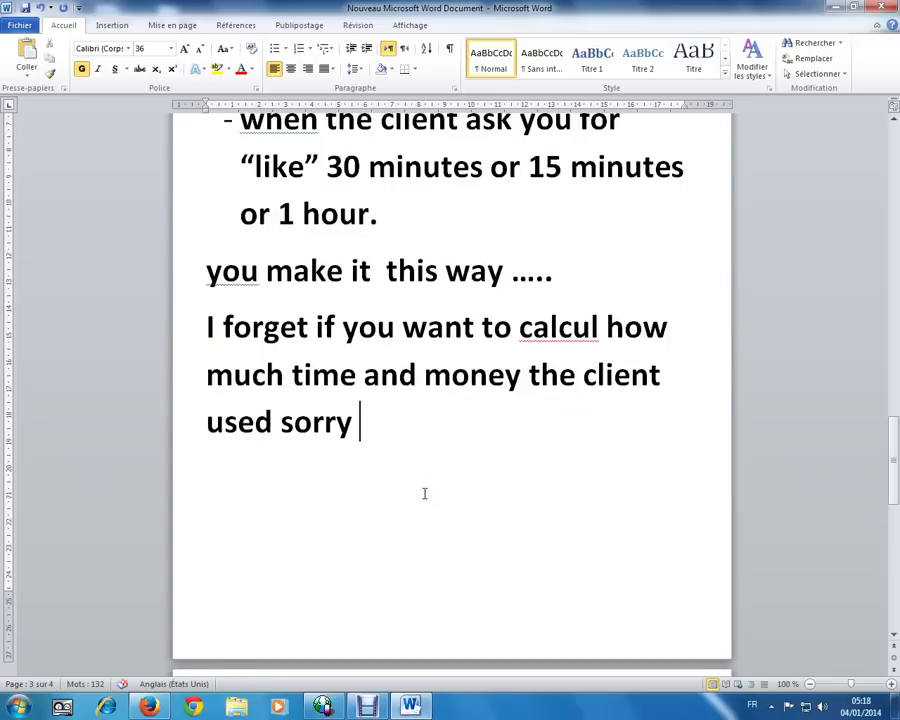
pyautogui.scroll(-3, 380, 445)
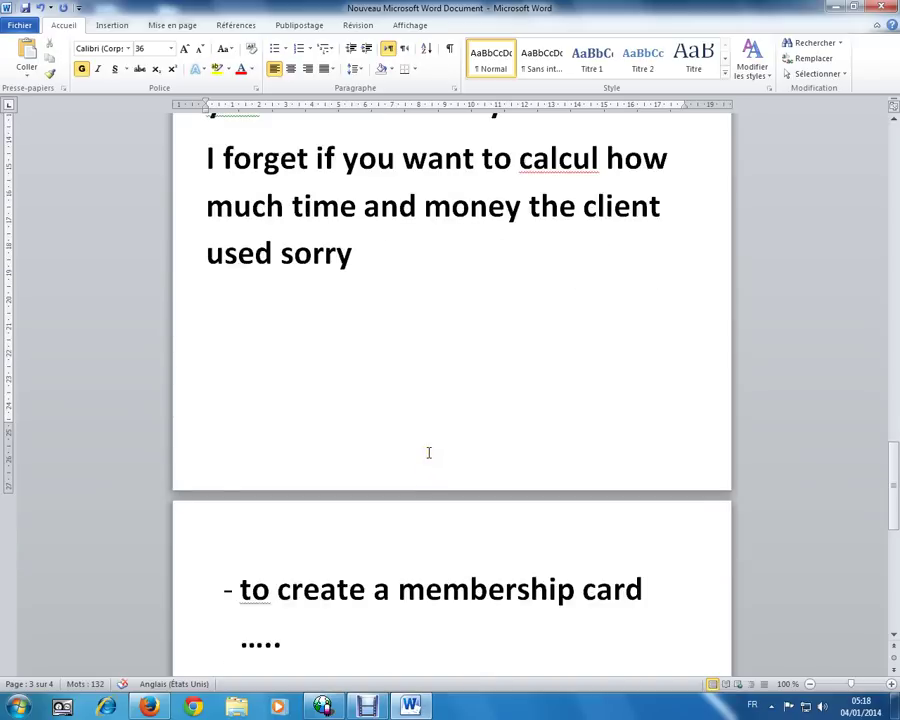
# - Append ":)" to the note on time and money used, and highlight the "to create a membership card ….." line
pyautogui.write(':)')
pyautogui.scroll(-5, 390, 417)
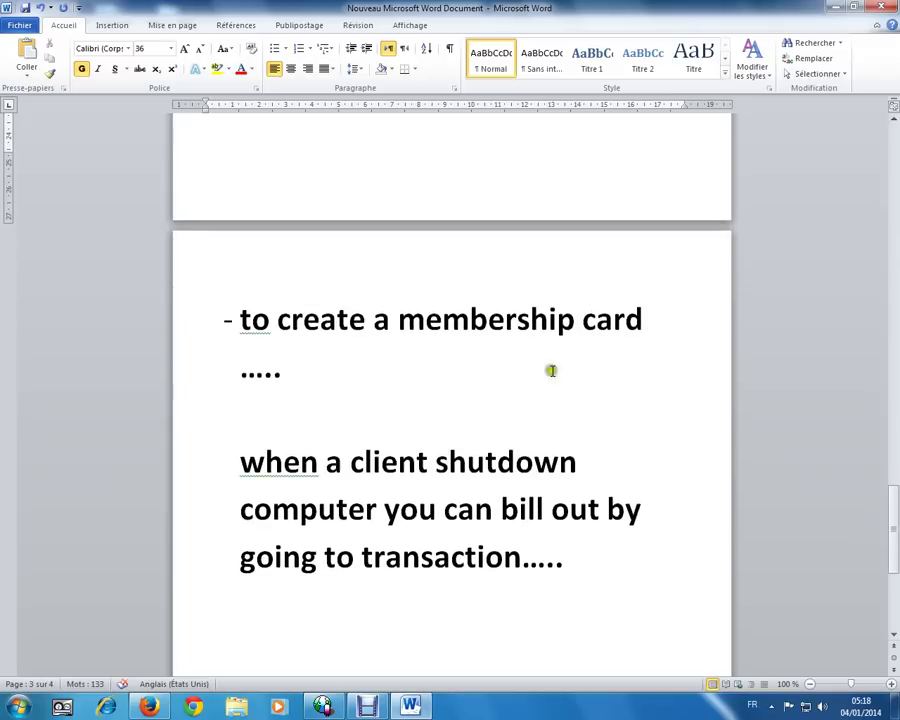
pyautogui.moveTo(262, 318); pyautogui.dragTo(399, 359)
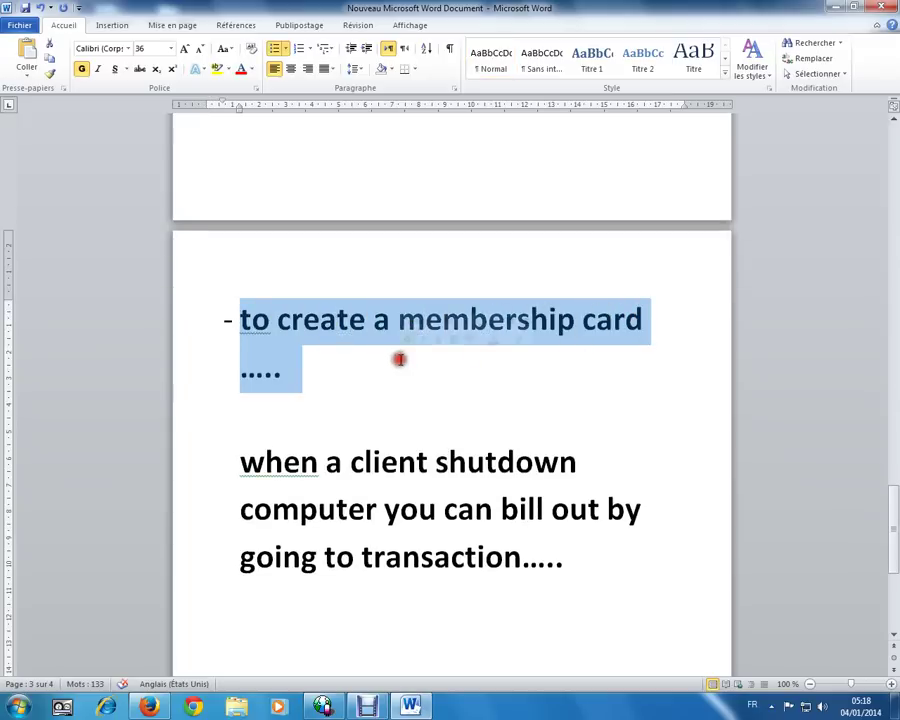
# - Switch to EasyCafe Server and insert a new member account, entering the member's username and the account password
pyautogui.hotkey('alt', 'Tab')
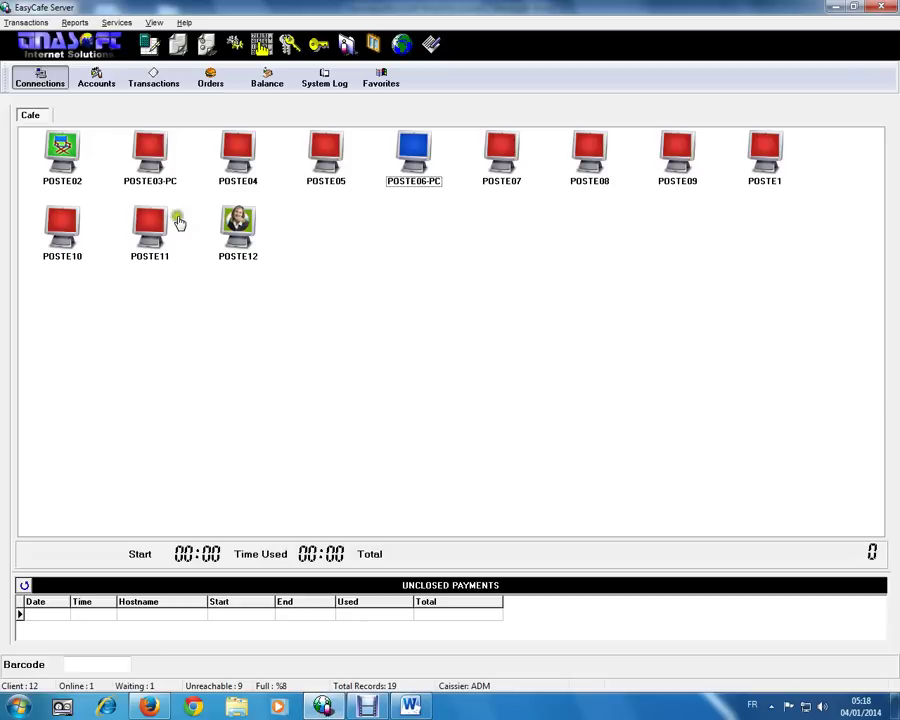
pyautogui.click(97, 78)
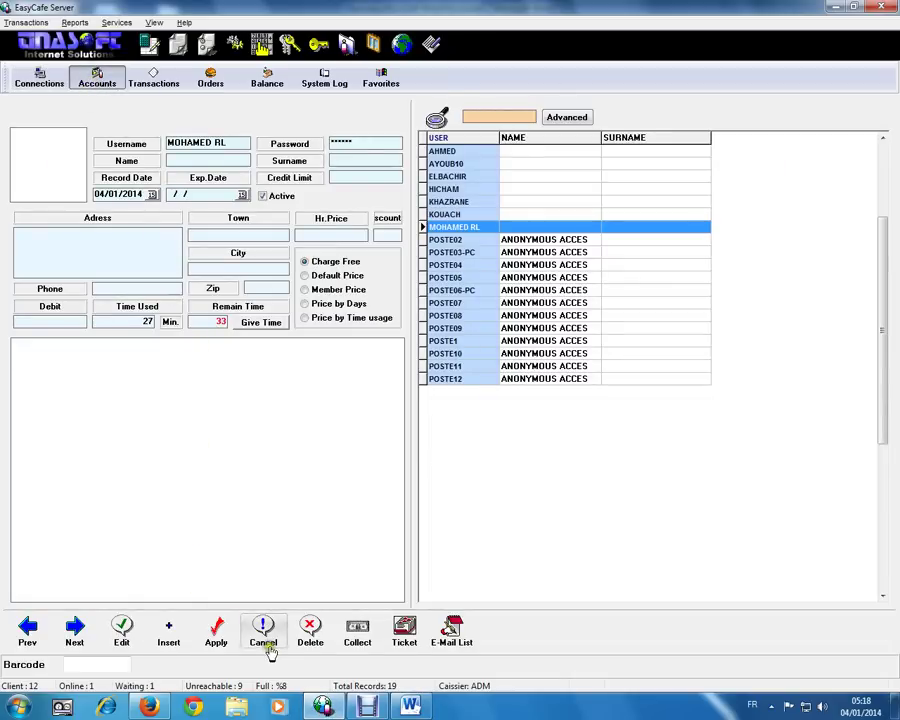
pyautogui.click(169, 630)
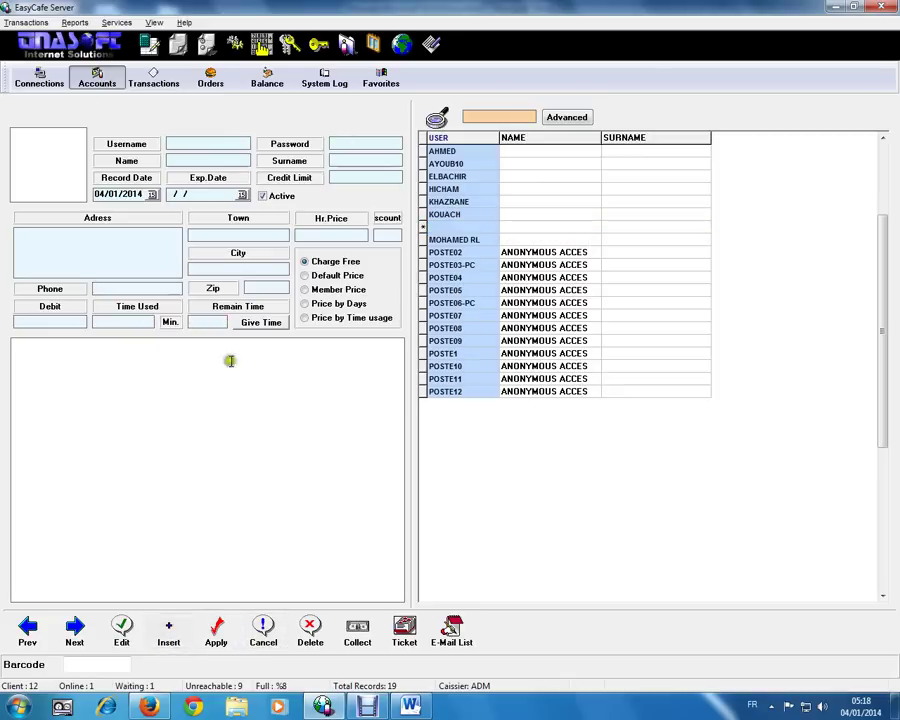
pyautogui.click(175, 144)
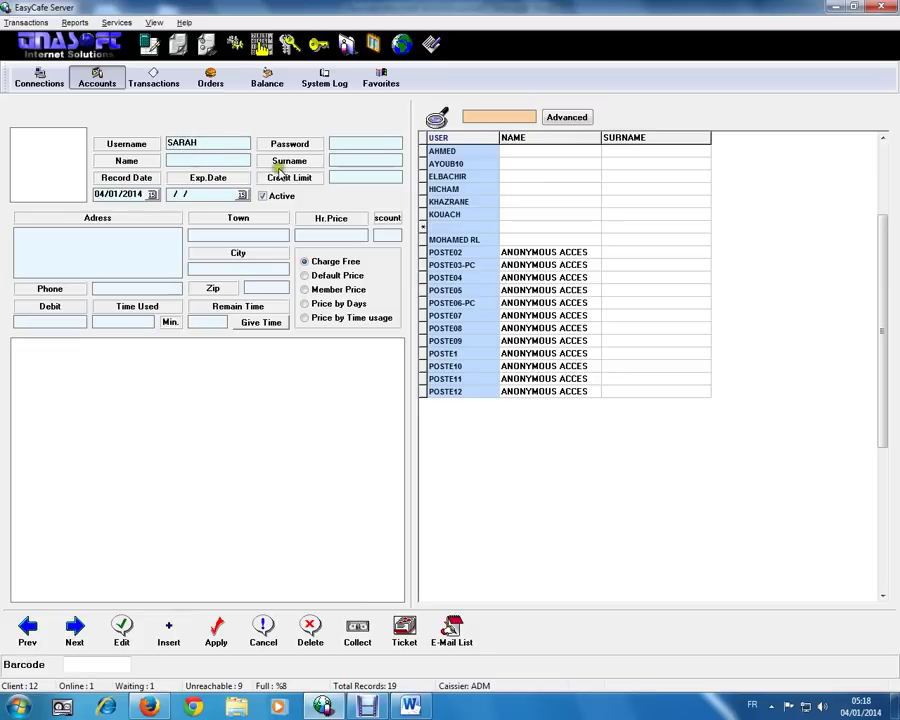
pyautogui.click(342, 144)
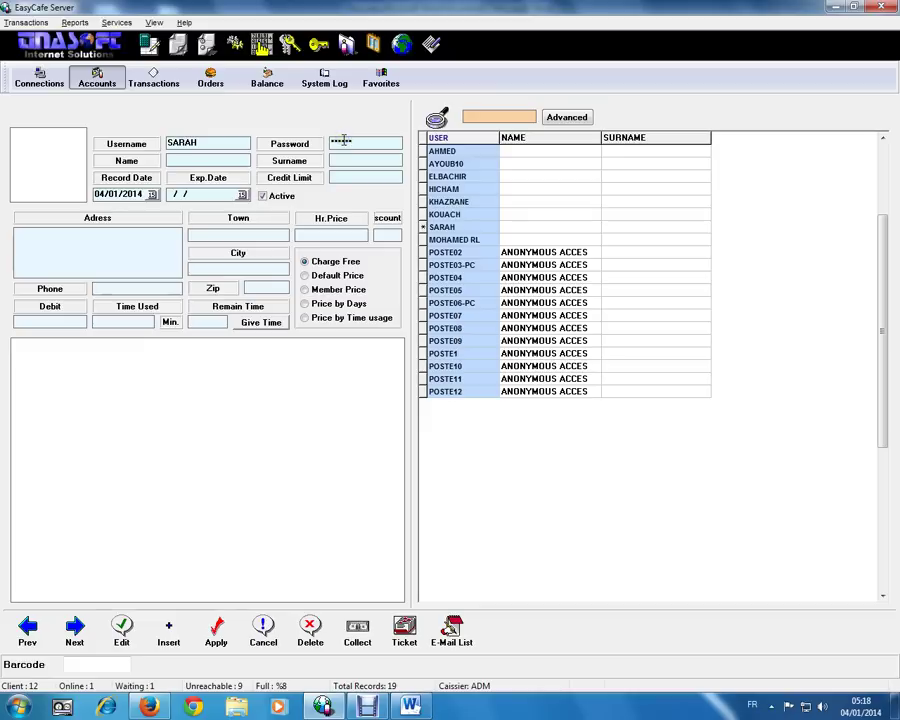
pyautogui.click(203, 160)
# - Give the new member account 600 minutes of sold time for an amount of 40, and apply the account changes
pyautogui.click(260, 326)
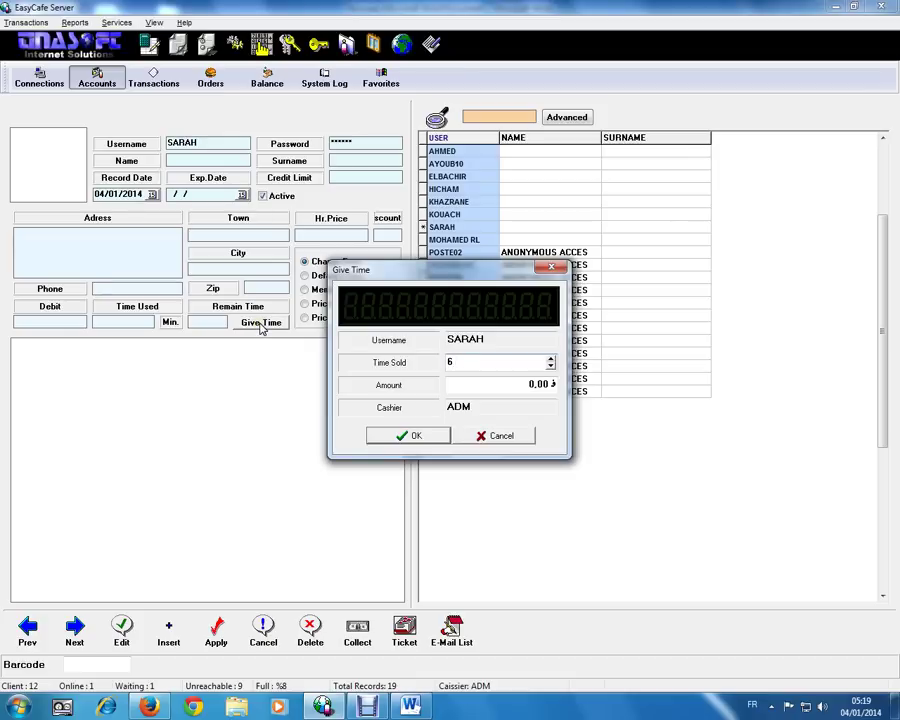
pyautogui.write('600')
pyautogui.click(508, 377)
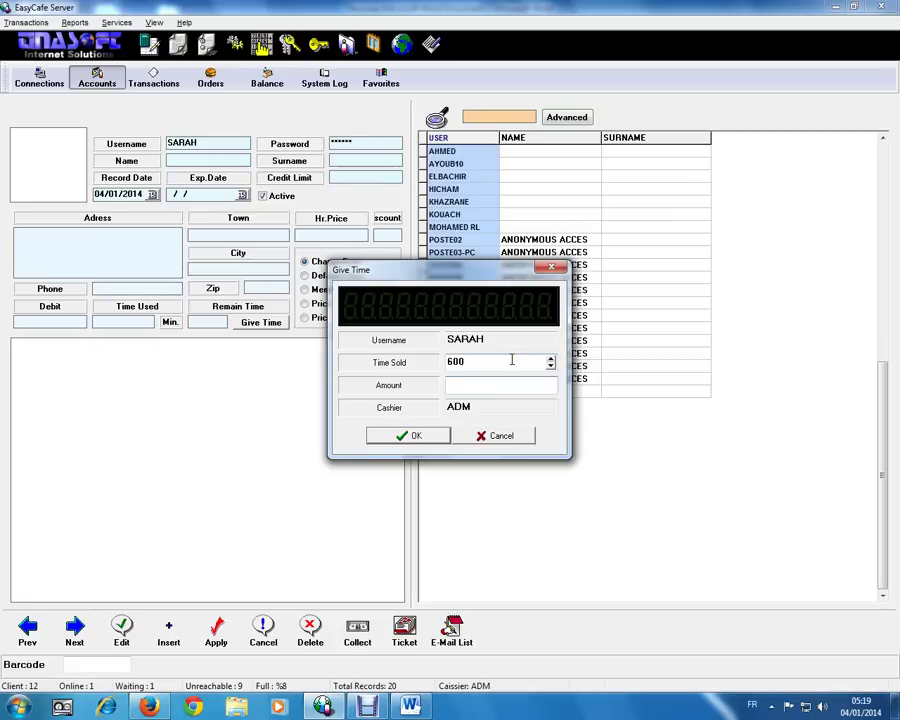
pyautogui.write('40')
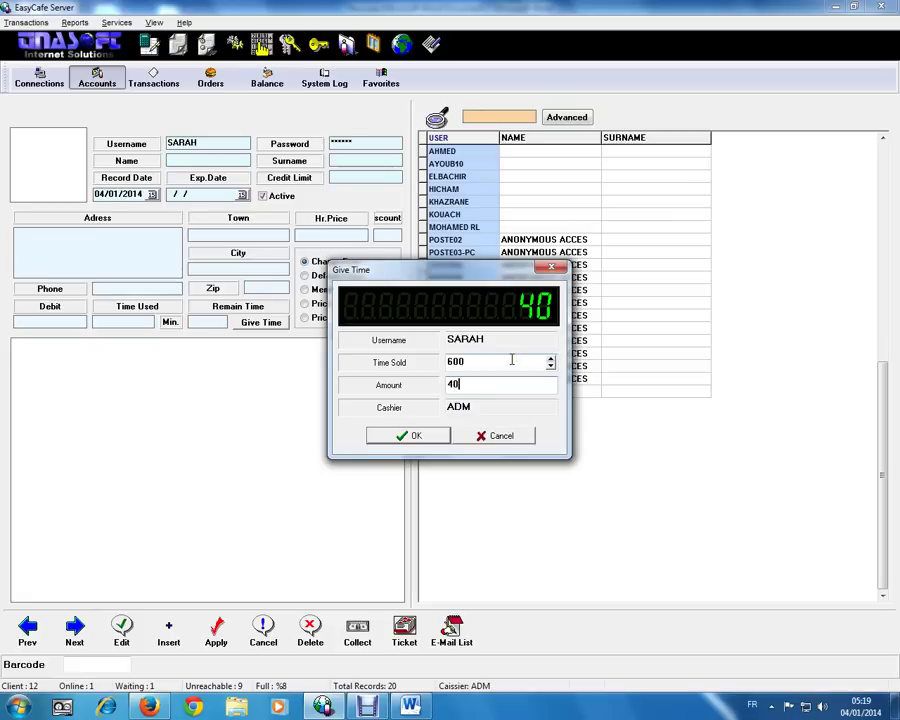
pyautogui.click(415, 437)
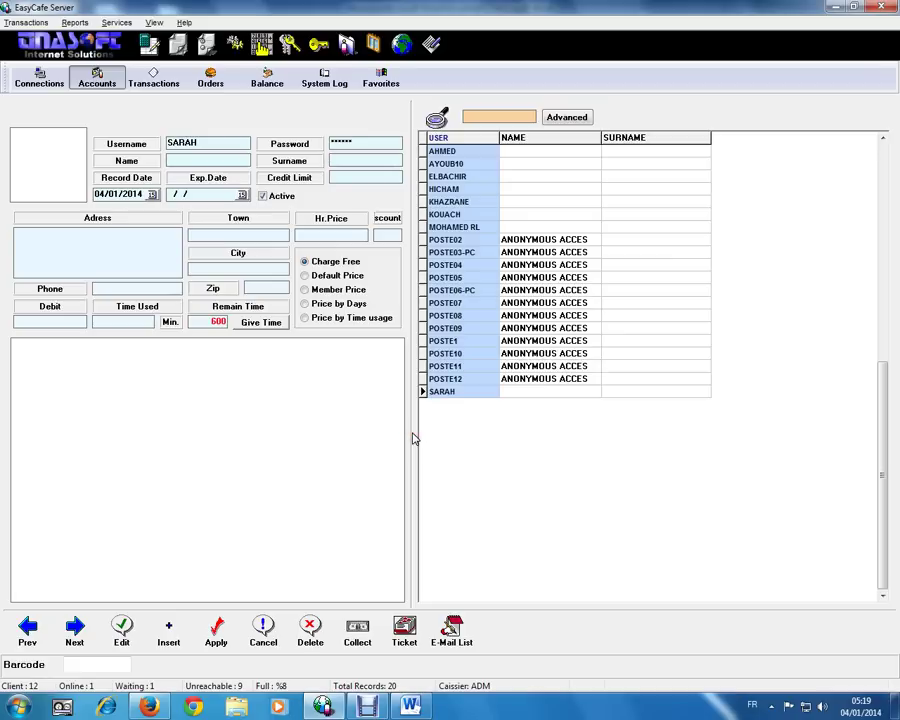
pyautogui.click(214, 630)
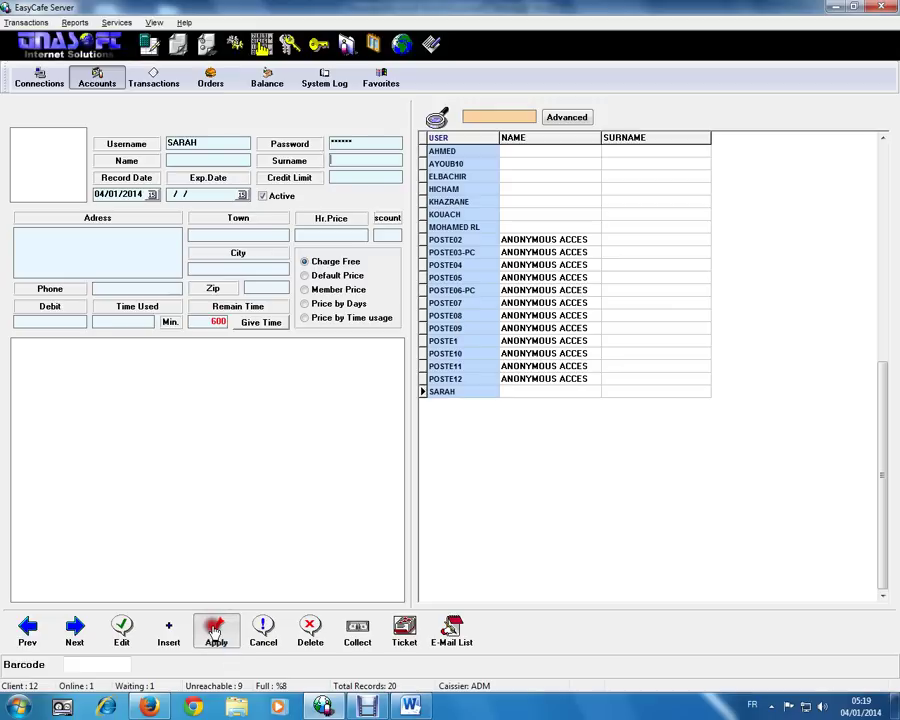
pyautogui.click(215, 632)
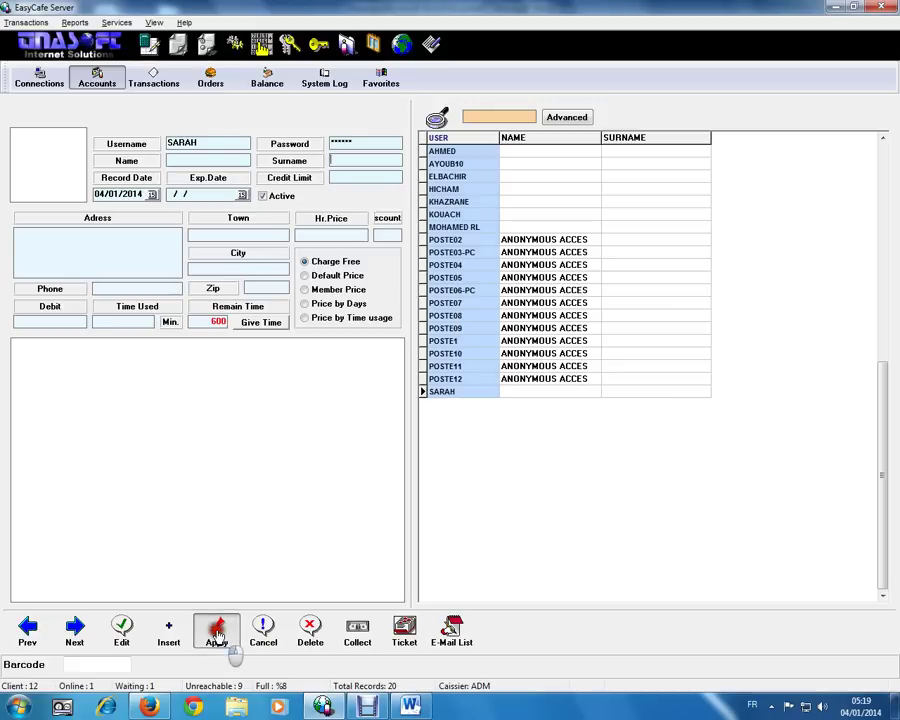
# - Switch to Word and add the line "it necessary to click apply" below the membership card note
pyautogui.click(410, 706)
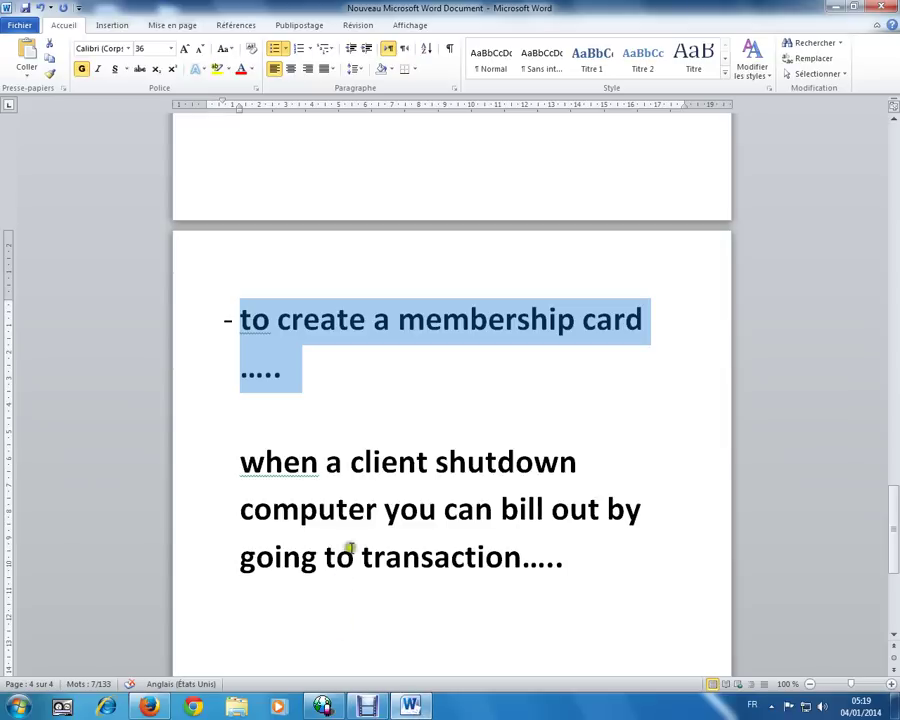
pyautogui.click(366, 396)
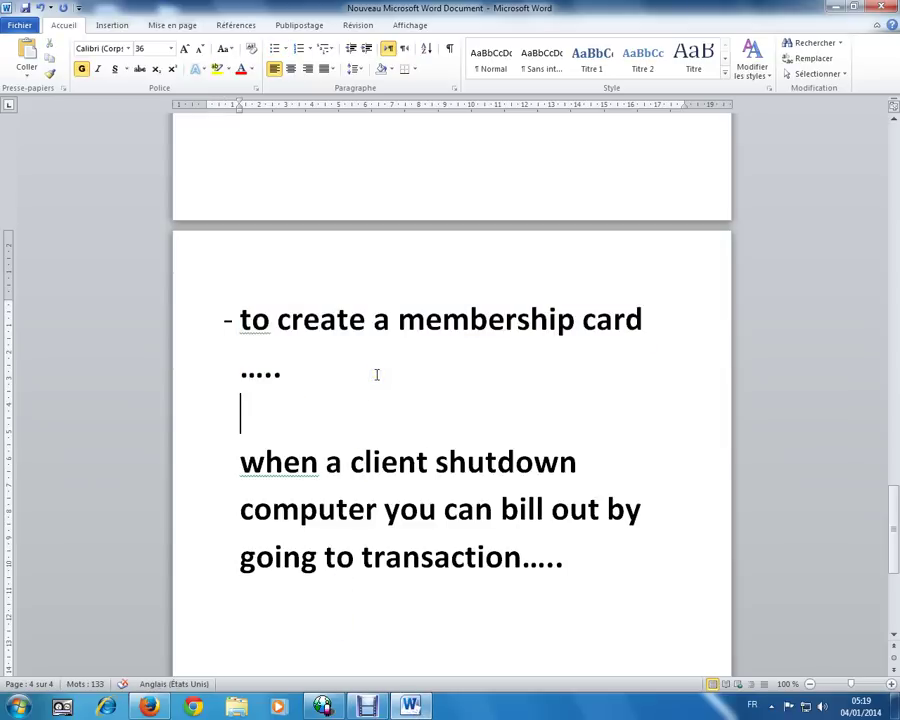
pyautogui.write('it ne')
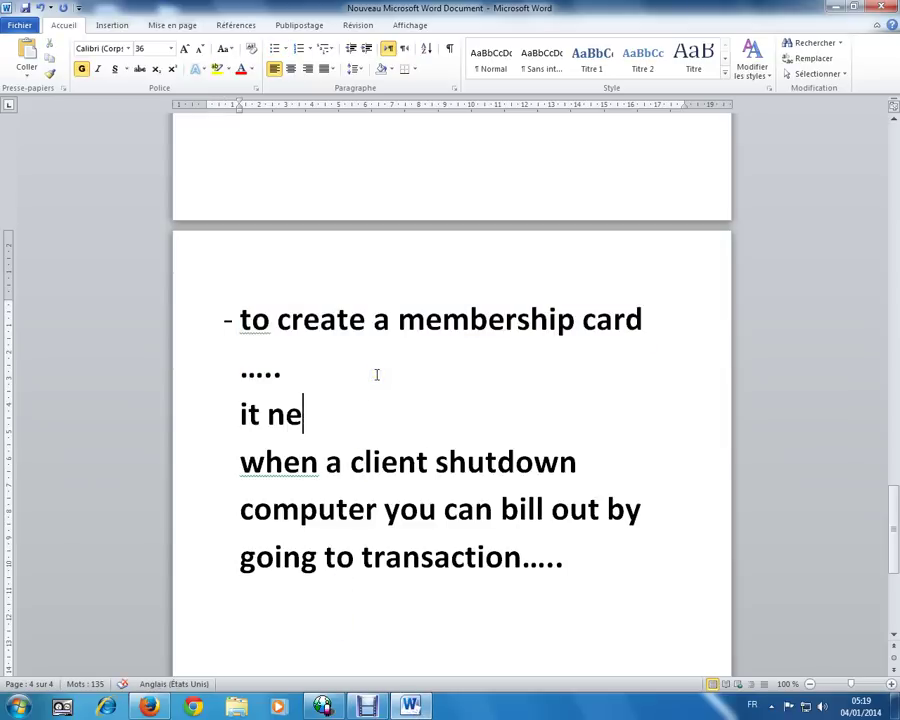
pyautogui.write('ces')
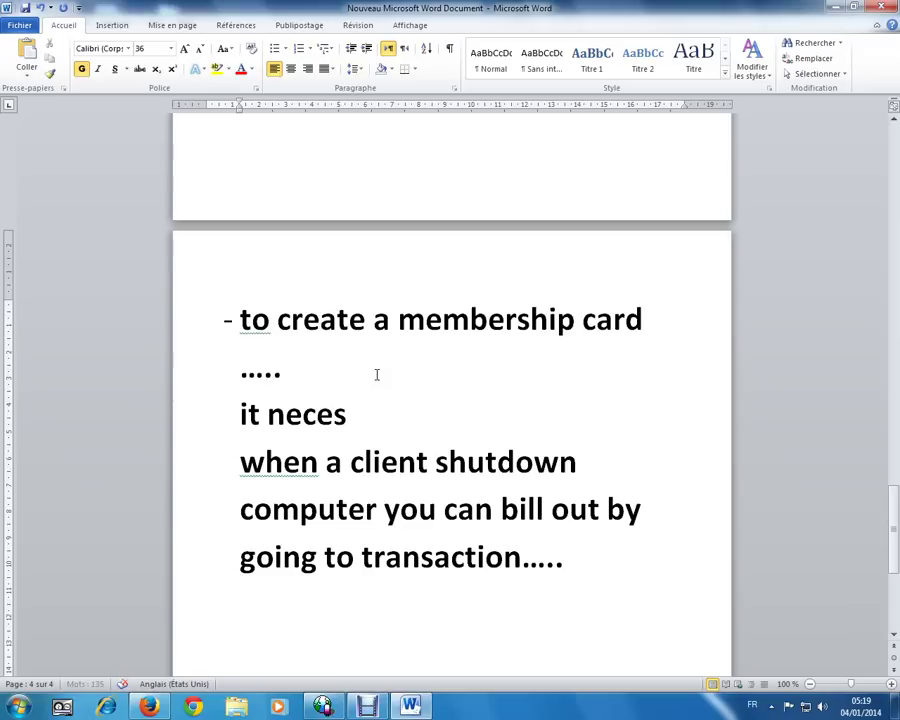
pyautogui.write('sery ')
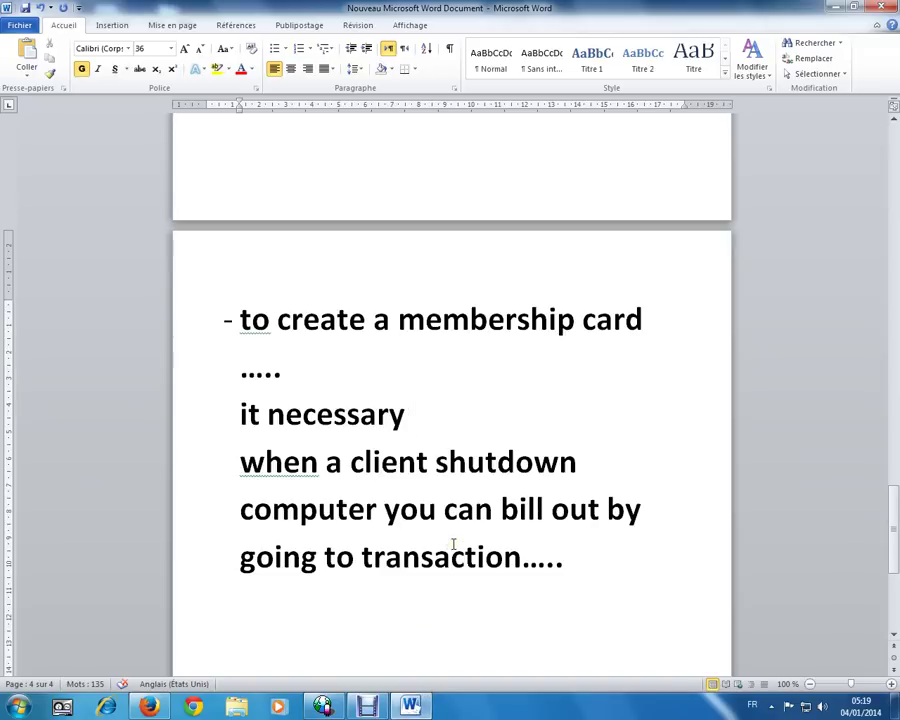
pyautogui.write('to click apply')
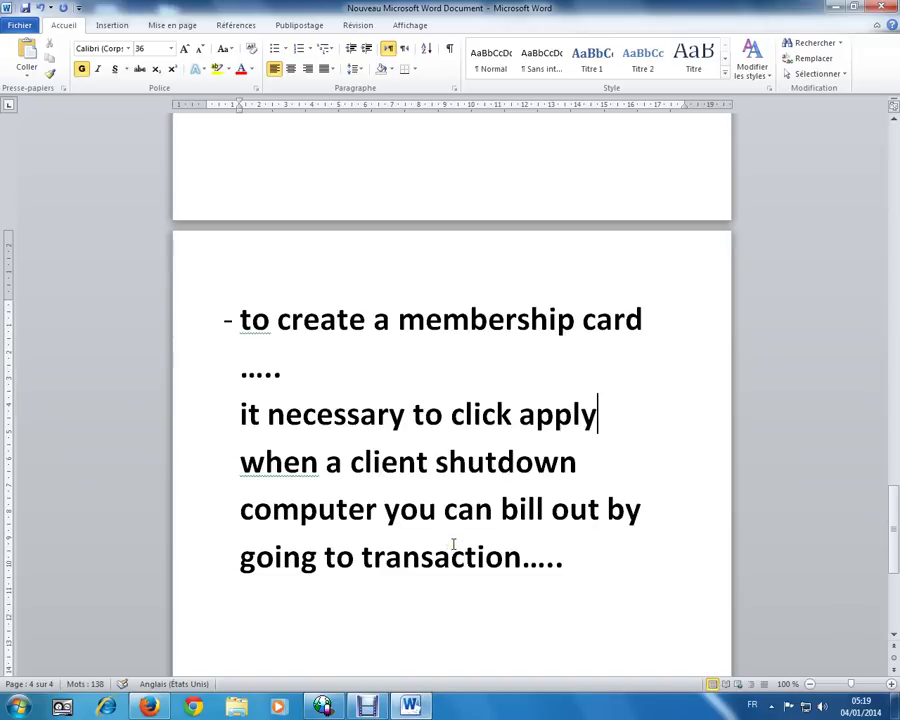
# - Switch to EasyCafe Server and display the overview of client computers
pyautogui.hotkey('alt', 'Tab')
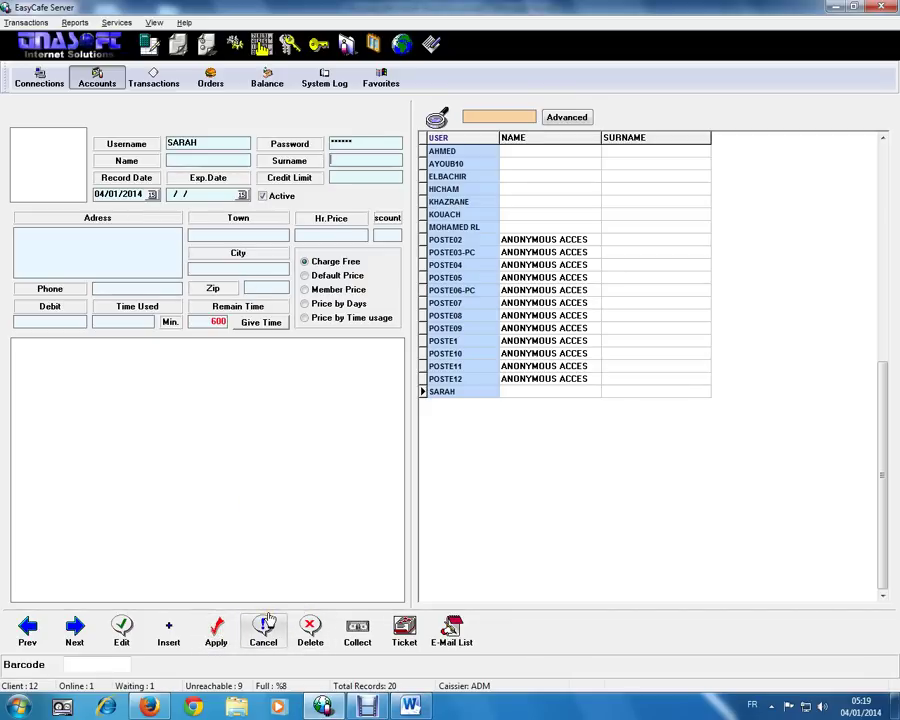
pyautogui.click(38, 77)
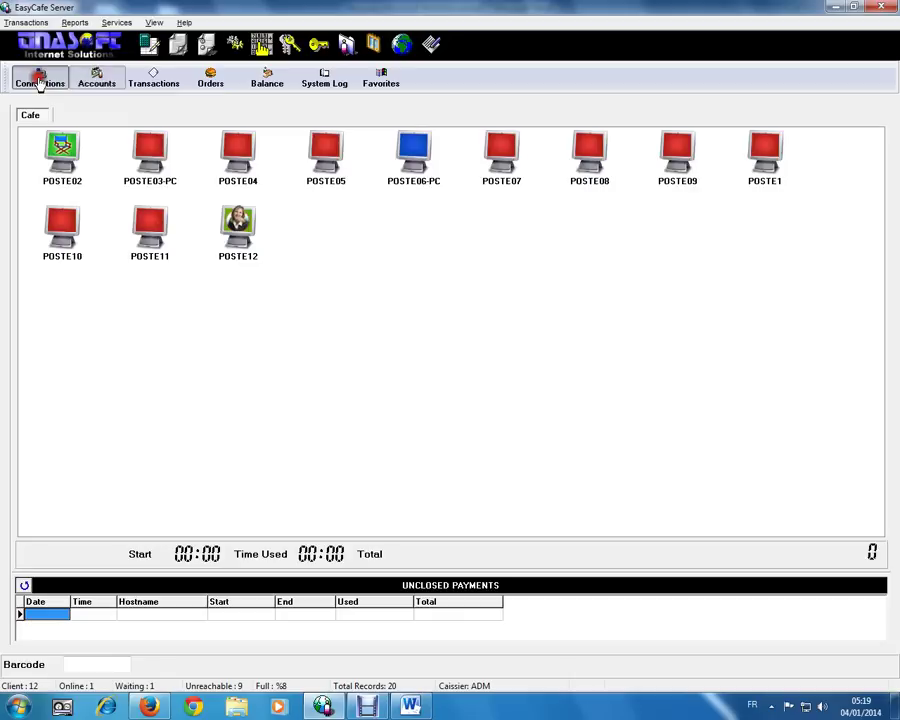
pyautogui.click(446, 267)
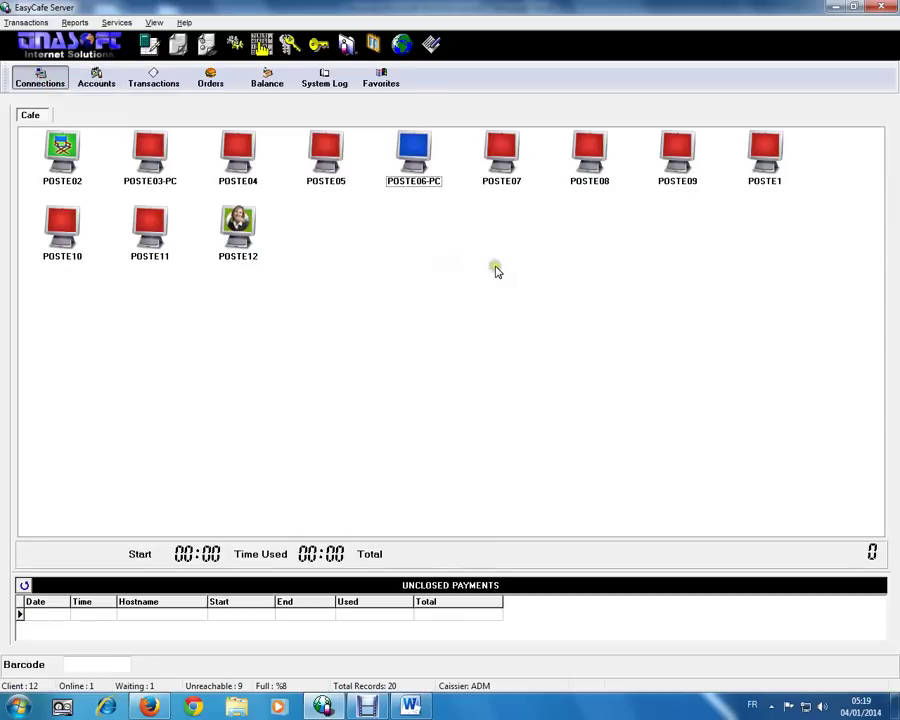
# - Switch to Word, insert two line breaks after "it necessary to click apply", and highlight the note about billing a client that shut down
pyautogui.hotkey('alt', 'Tab')
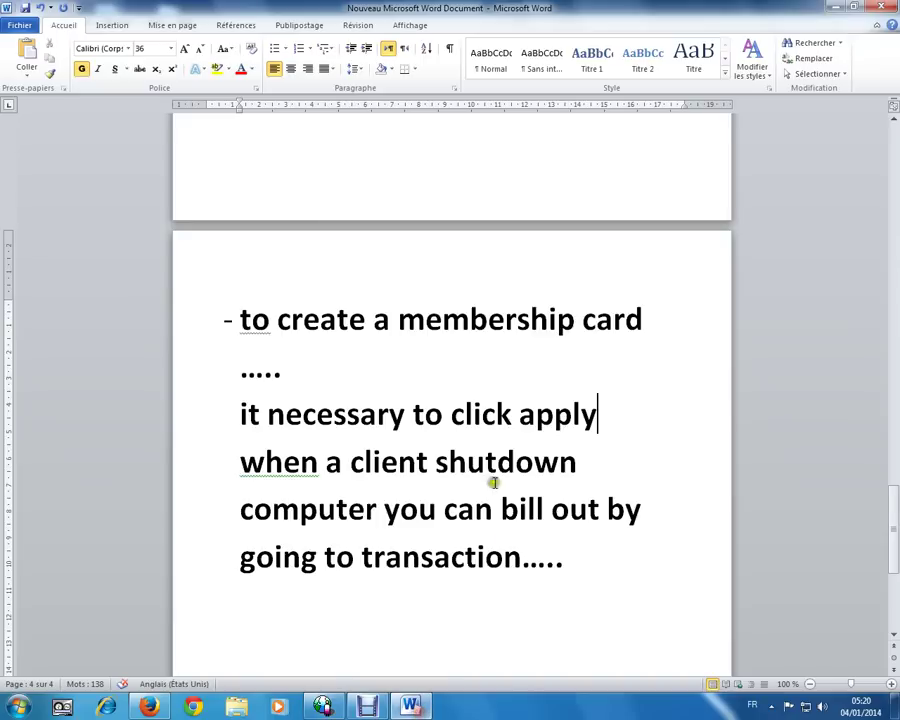
pyautogui.scroll(-2, 490, 480)
pyautogui.scroll(2, 500, 463)
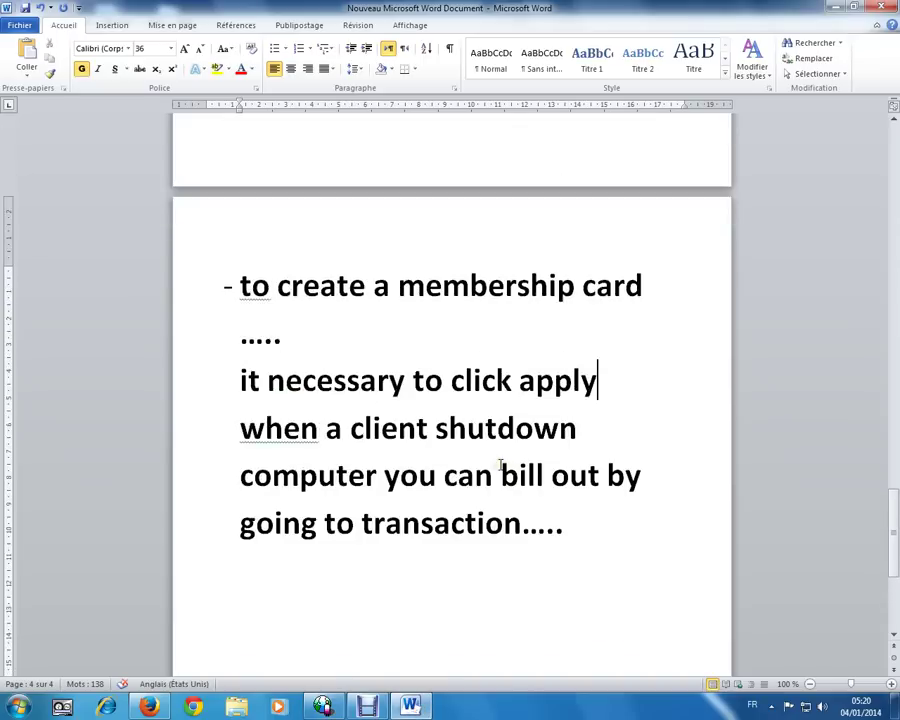
pyautogui.press('Return')
pyautogui.press('Return')
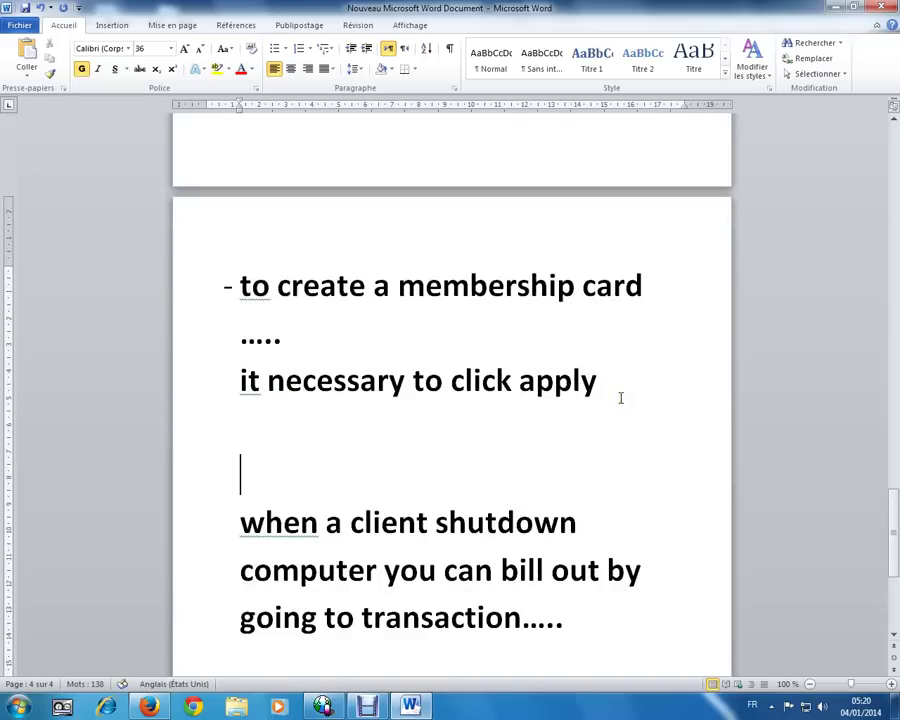
pyautogui.scroll(-2, 618, 484)
pyautogui.moveTo(239, 383); pyautogui.dragTo(559, 476)
# - Switch to EasyCafe Server, pay out and confirm the unclosed POSTE12 payment in the transactions, and return to the client overview
pyautogui.hotkey('alt', 'Tab')
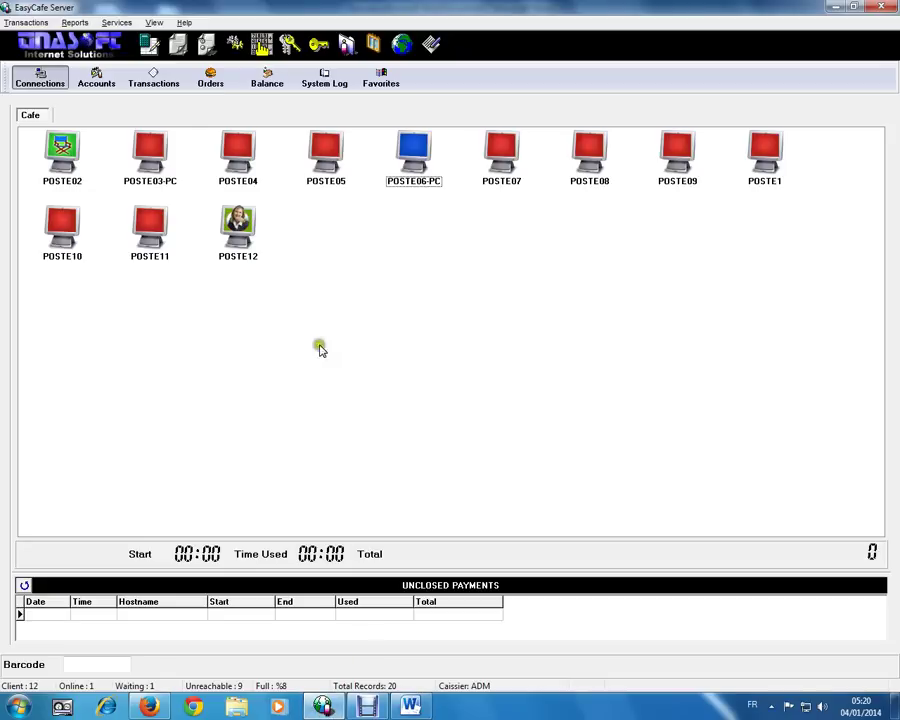
pyautogui.click(155, 77)
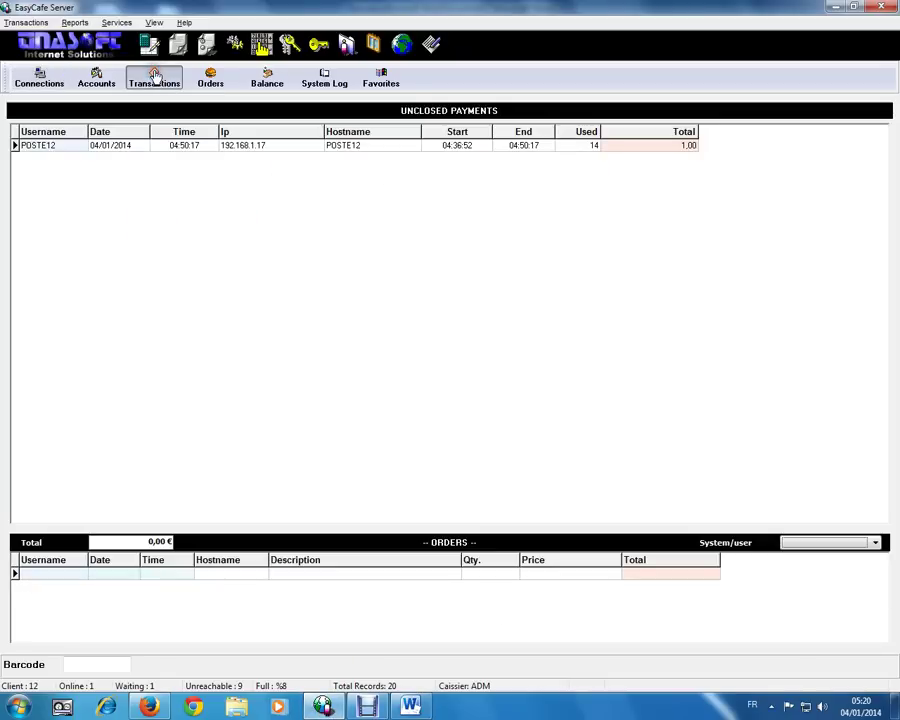
pyautogui.rightClick(70, 150)
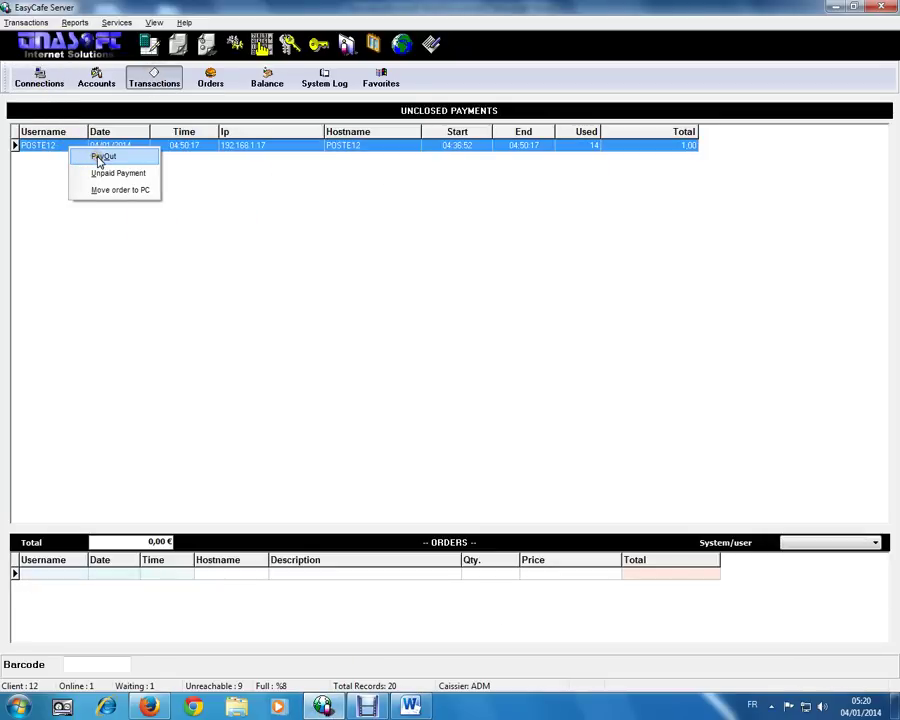
pyautogui.click(99, 157)
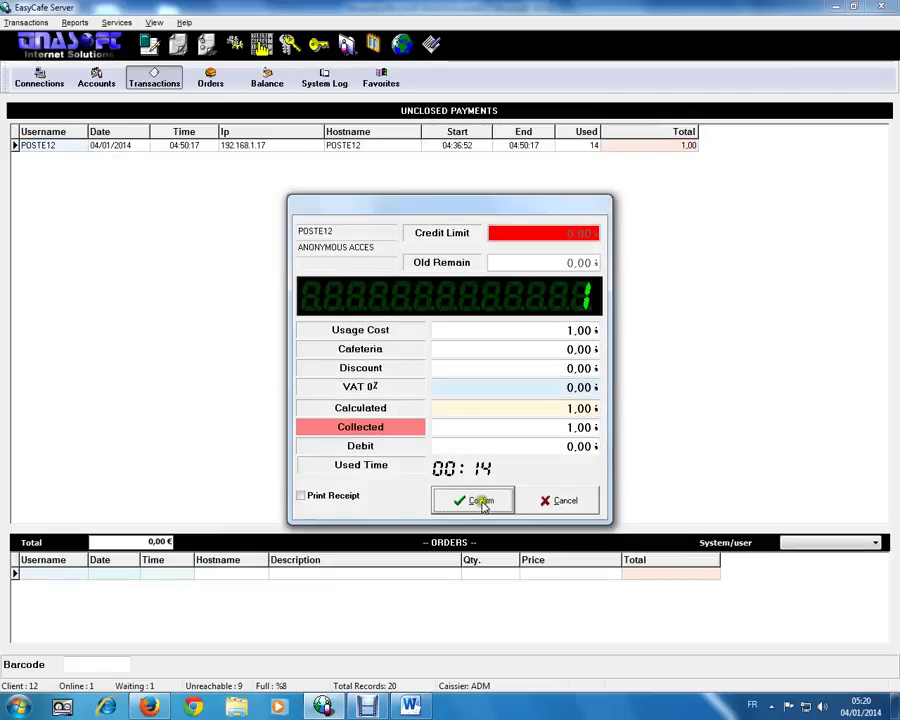
pyautogui.click(472, 502)
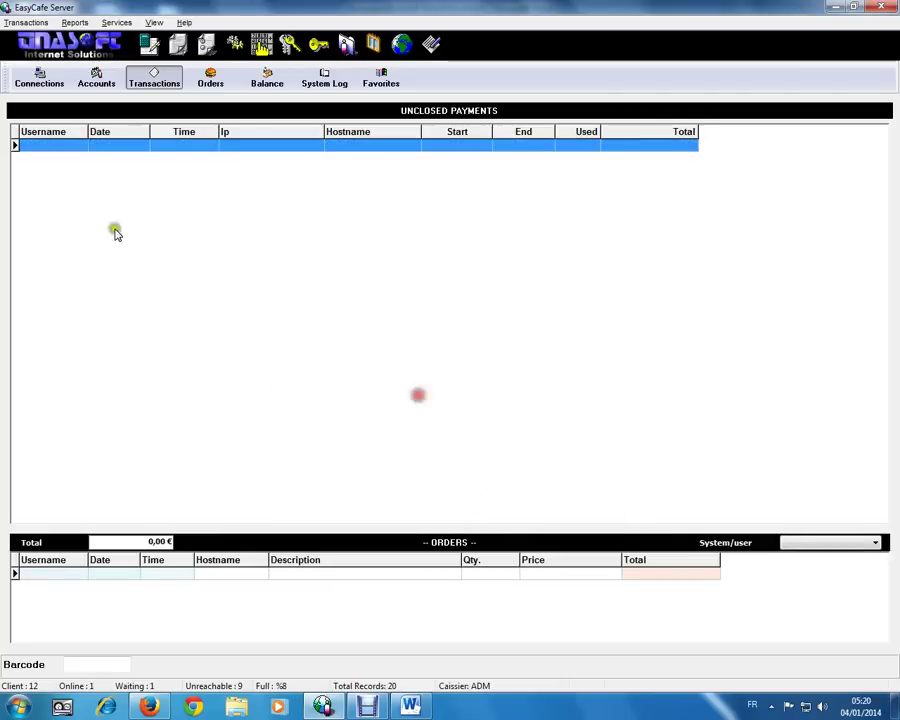
pyautogui.click(30, 78)
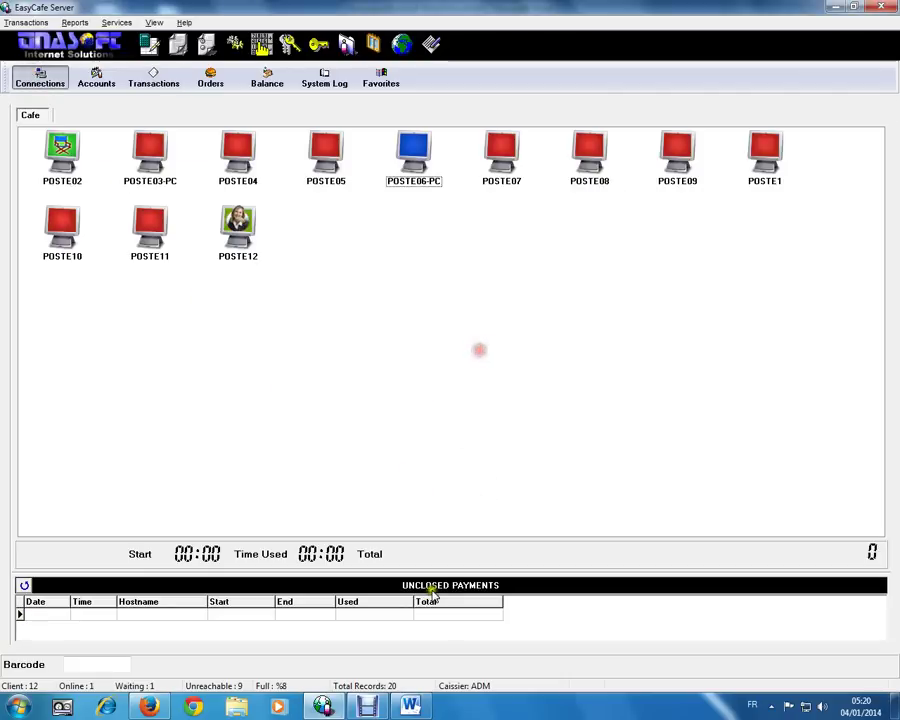
# - Switch to Word and add the closing lines "I think that's all" and "Enjoy your times", signed with the author's first name
pyautogui.click(410, 707)
pyautogui.click(585, 514)
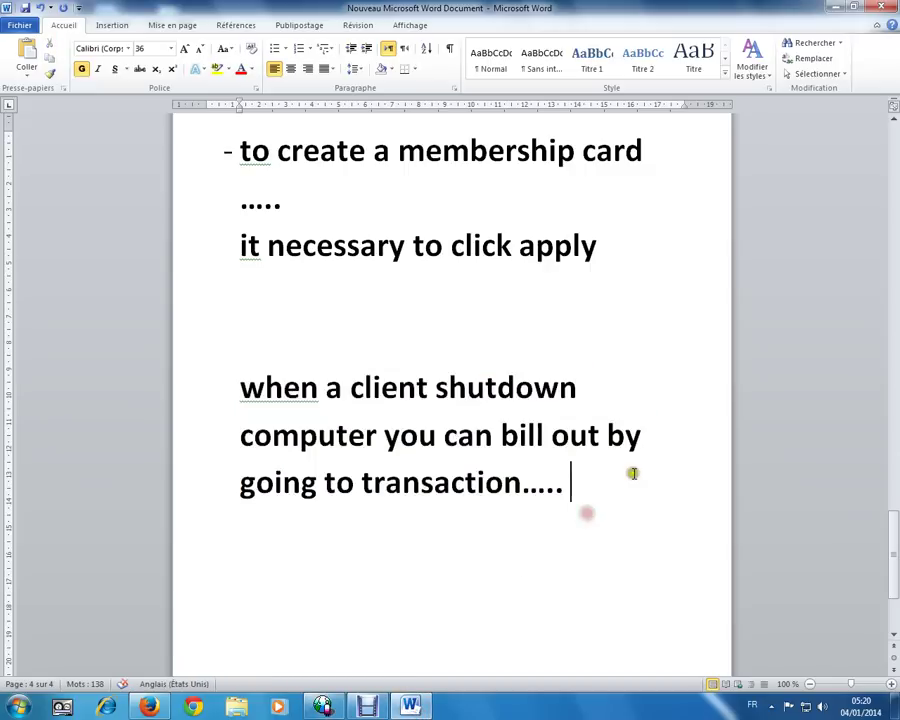
pyautogui.write('I think')
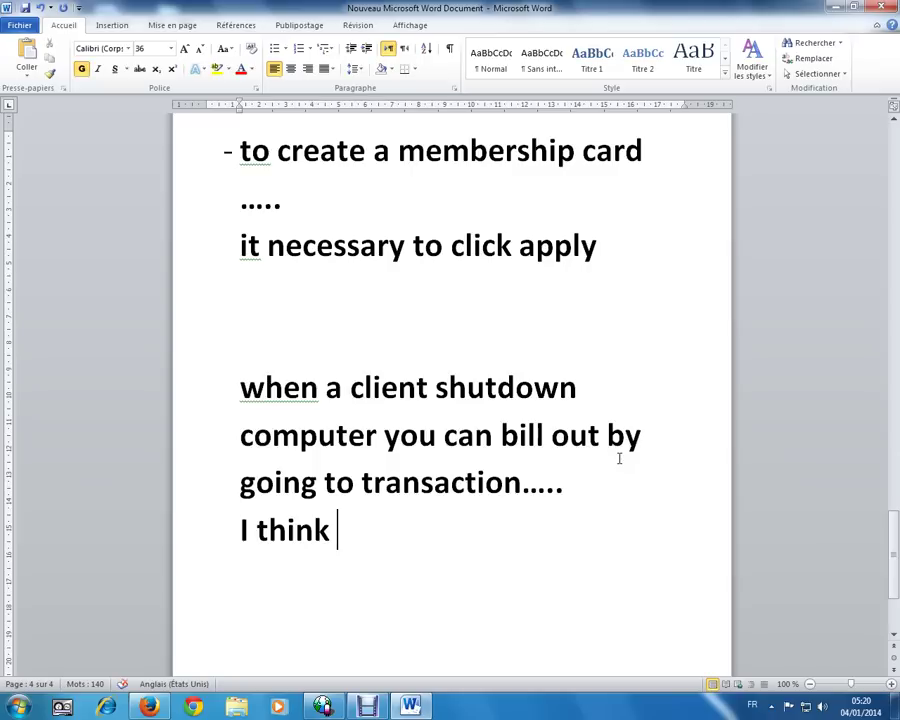
pyautogui.write("that's all")
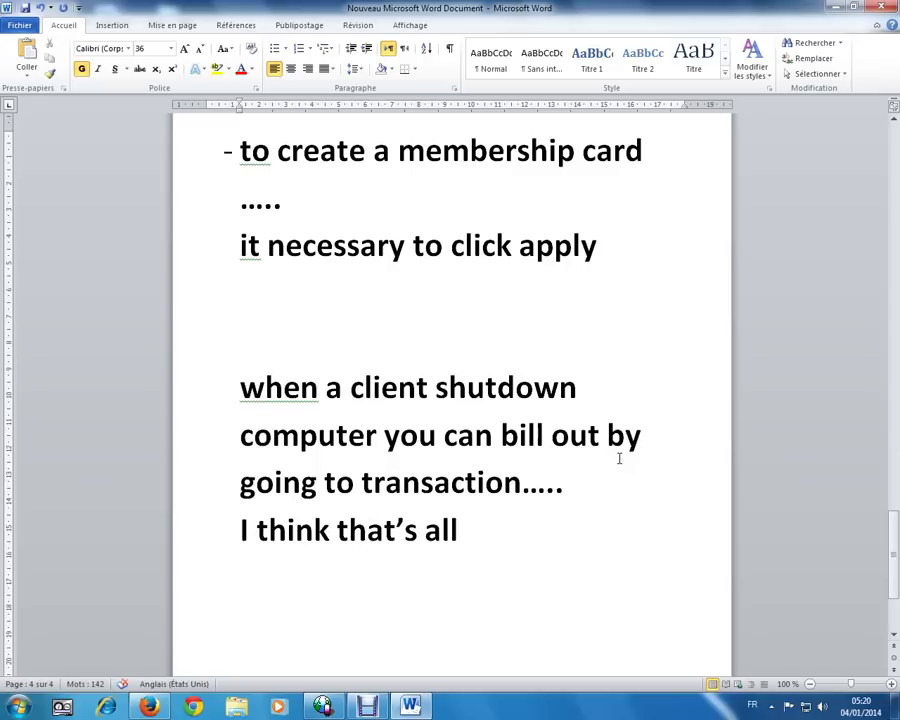
pyautogui.press('Return')
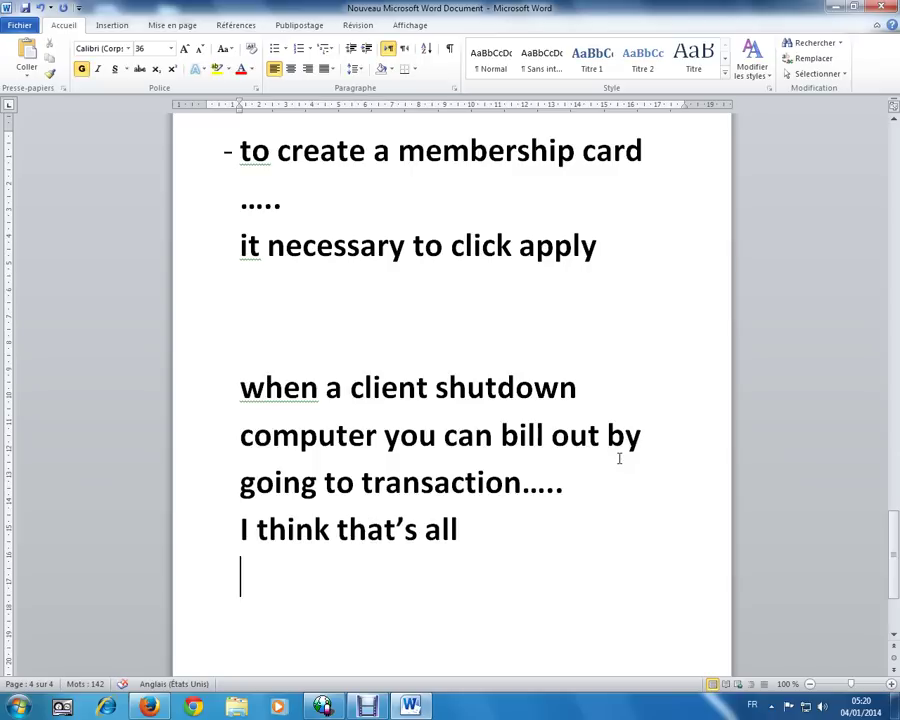
pyautogui.write('enjoy yo')
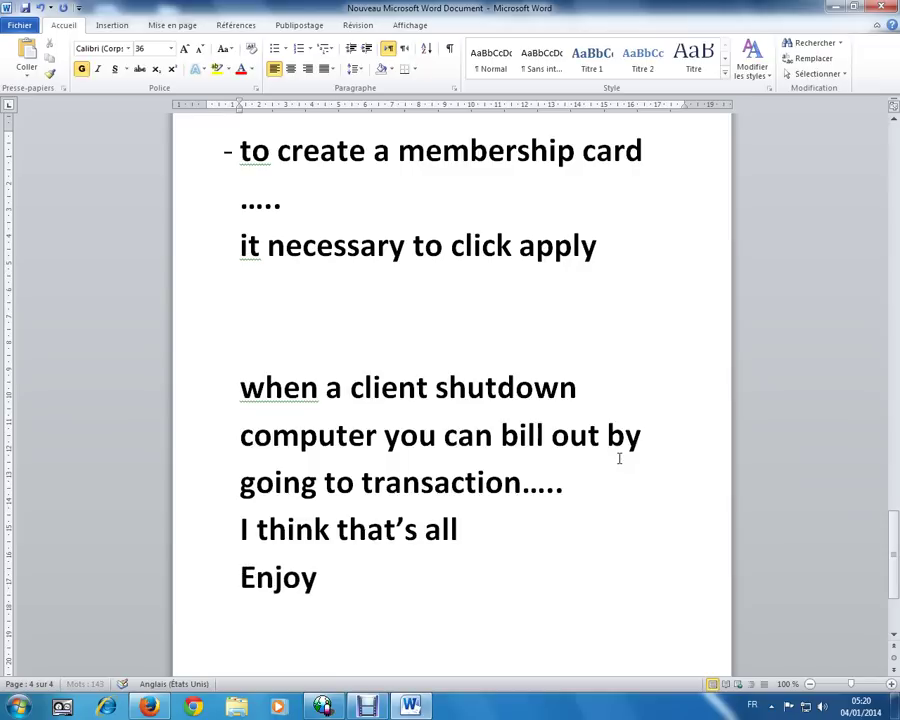
pyautogui.write('ur times')
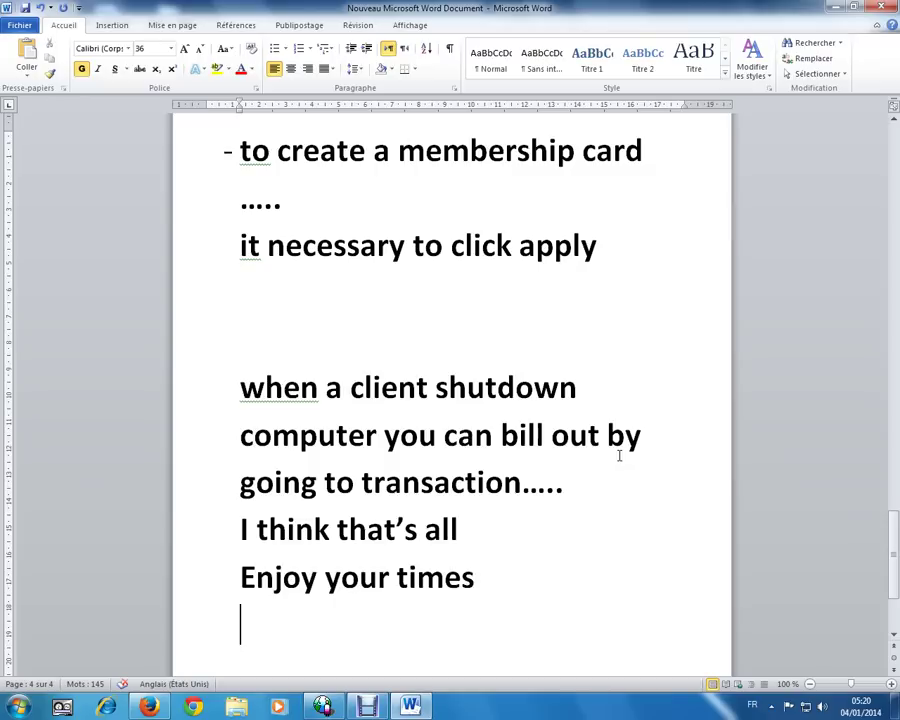
pyautogui.write('hassan')
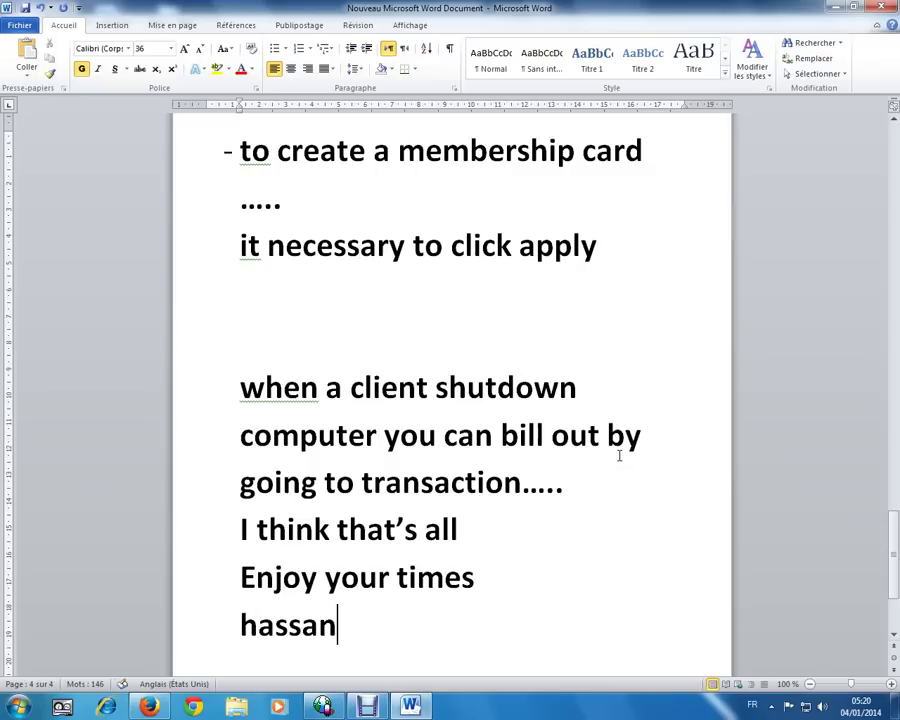